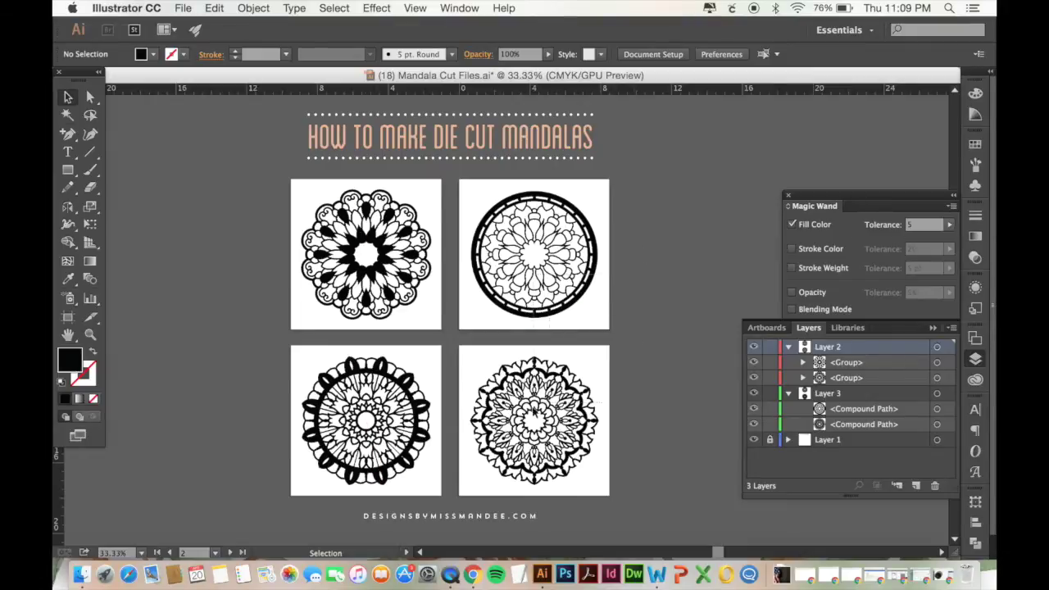
Step: Select Layer 3's two mandalas to confirm they are compound paths, then lock Layer 3
click(545, 432)
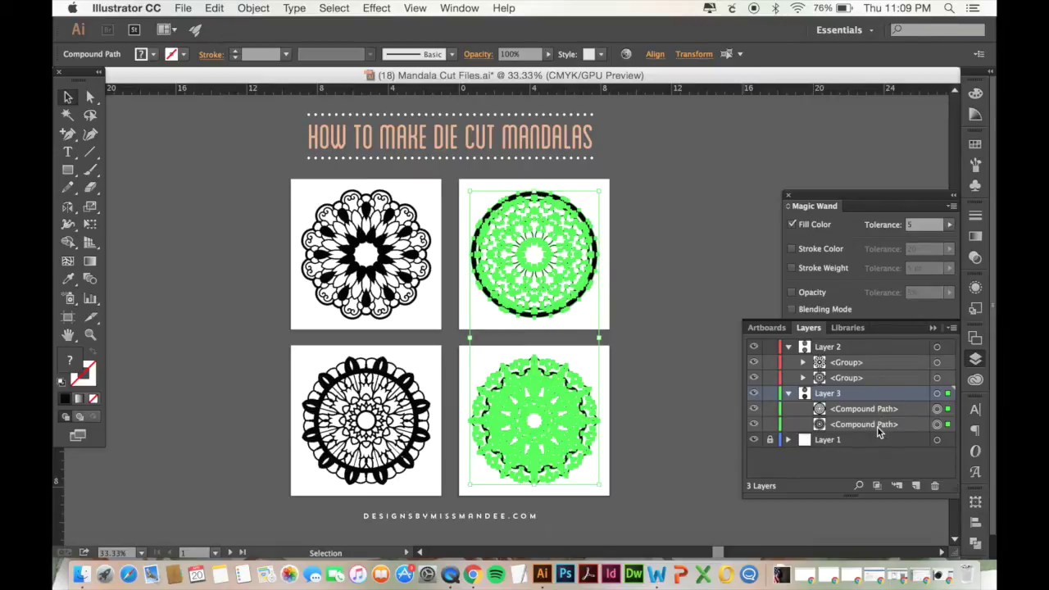
click(769, 393)
Step: Collapse Layer 3 and select the top-left mandala
click(788, 393)
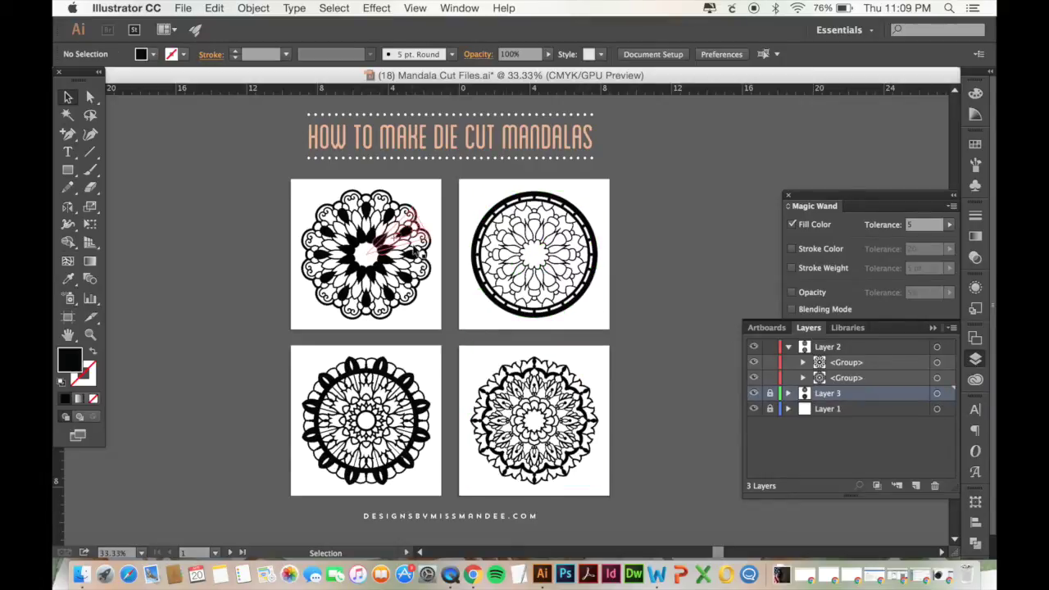
click(416, 253)
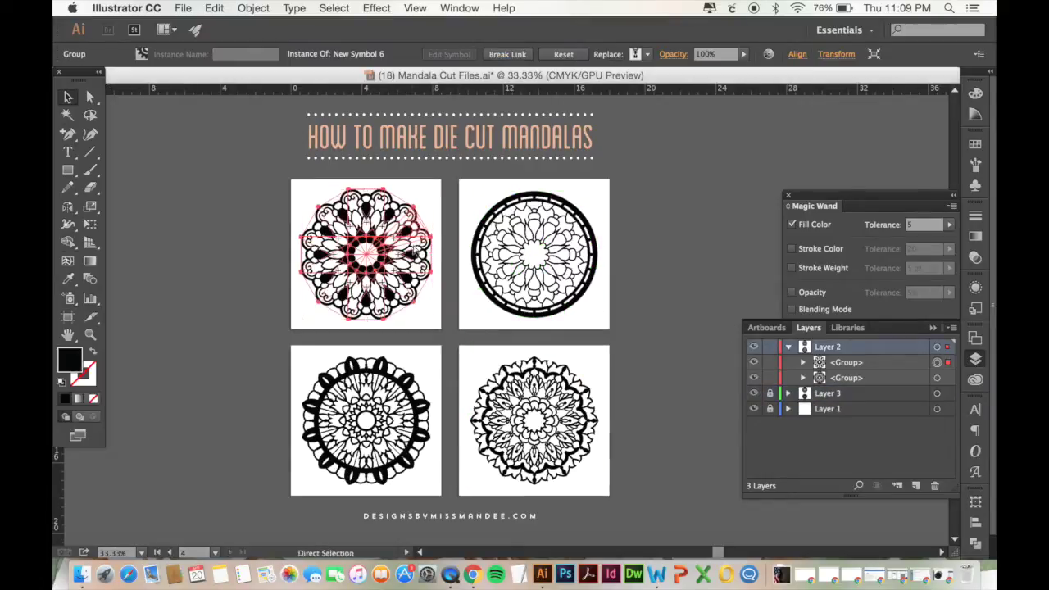
key(super+equal)
key(super+equal)
key(super+minus)
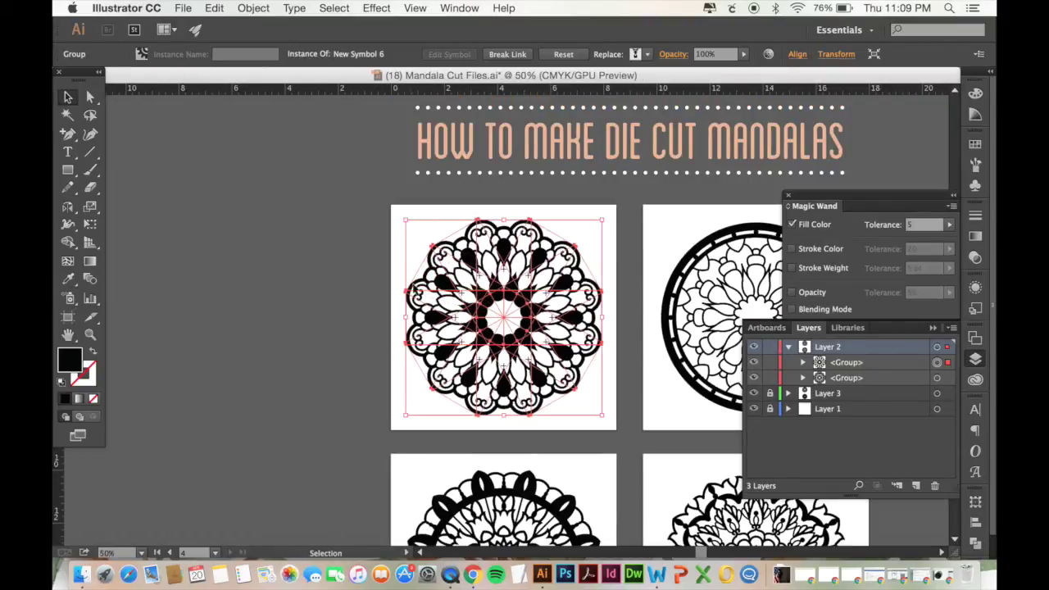
key(v)
scroll(414, 289, right, 5)
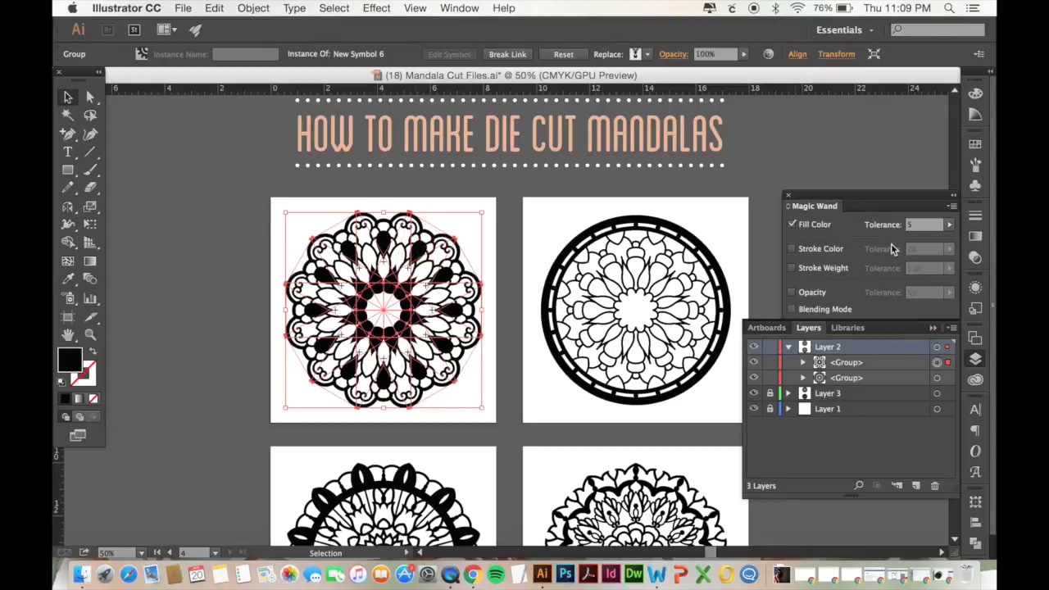
Step: Break the top-left mandala's link to its symbol from the Symbols panel
click(976, 187)
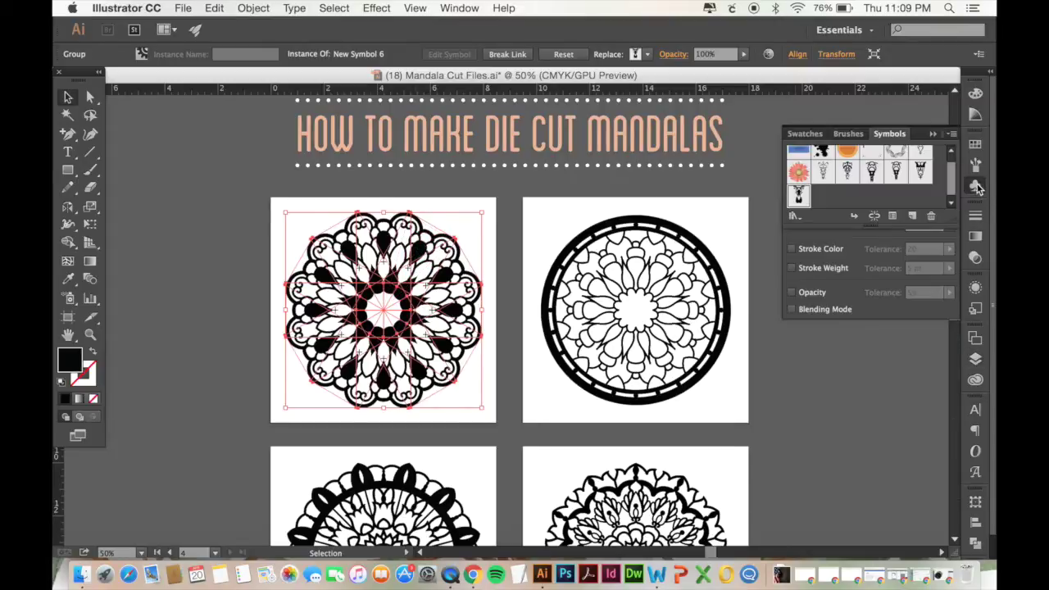
click(472, 9)
scroll(491, 402, down, 5)
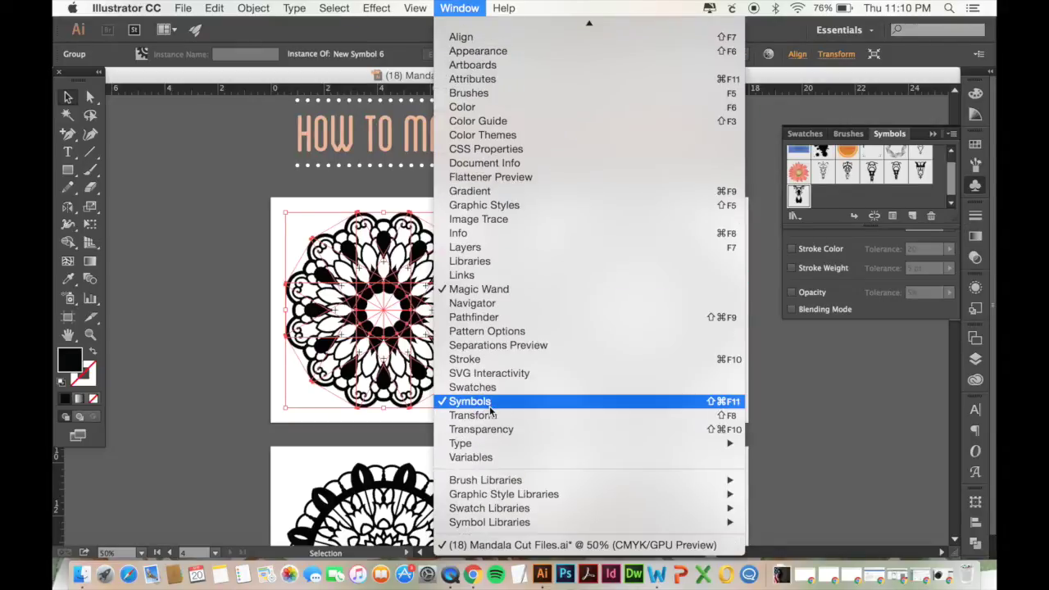
click(849, 205)
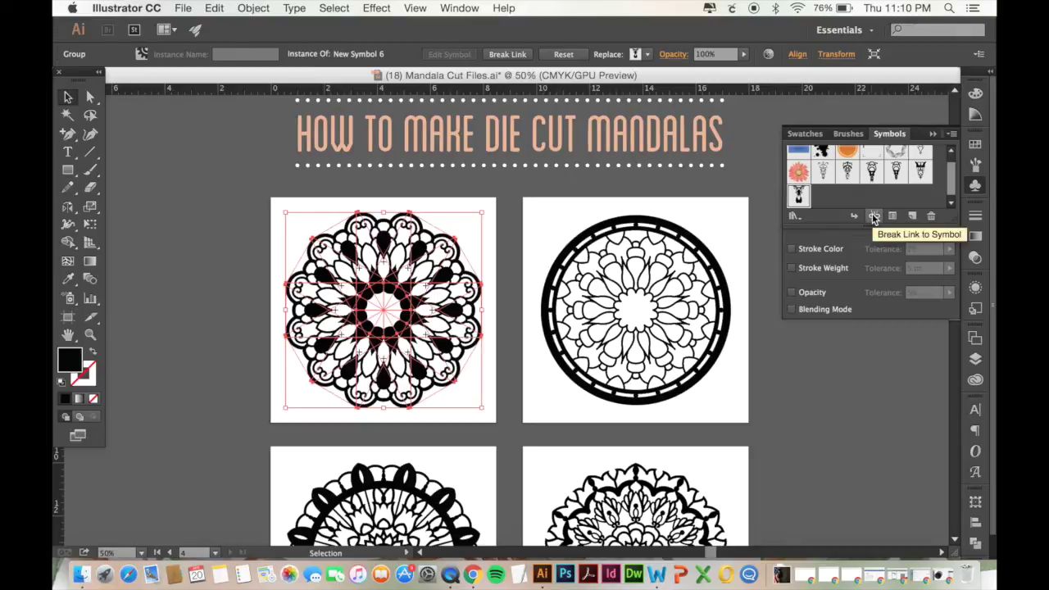
click(873, 218)
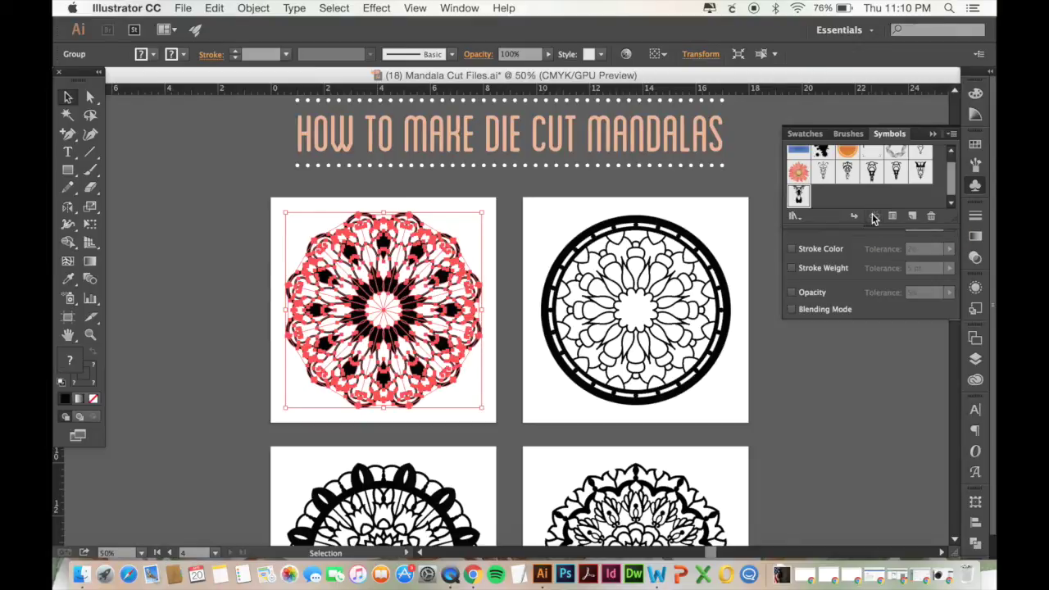
Step: Convert the top-left mandala's strokes to filled shapes with Object > Path > Outline Stroke
click(254, 8)
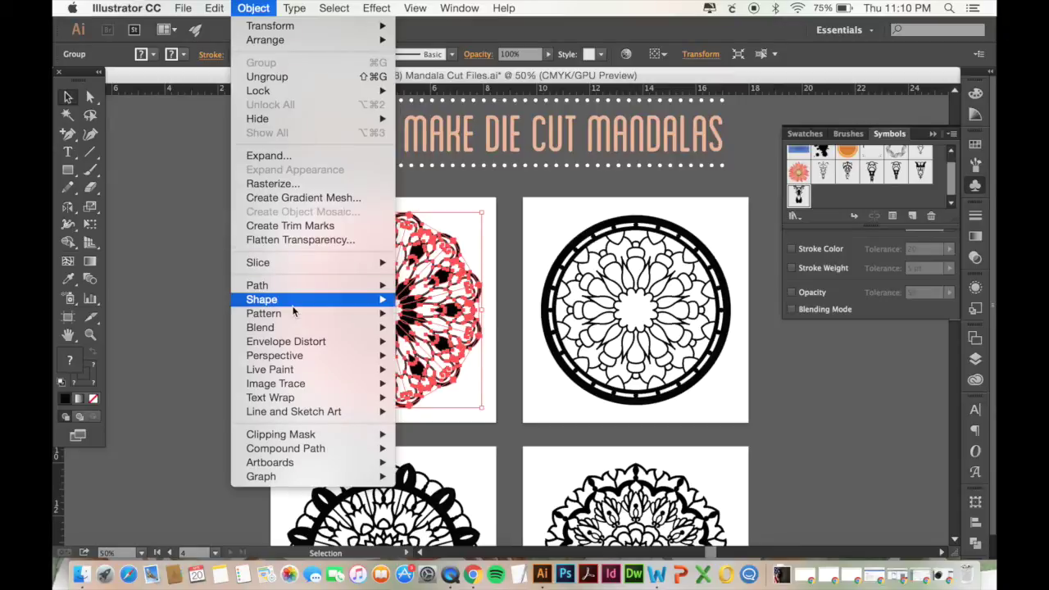
mouse_move(293, 295)
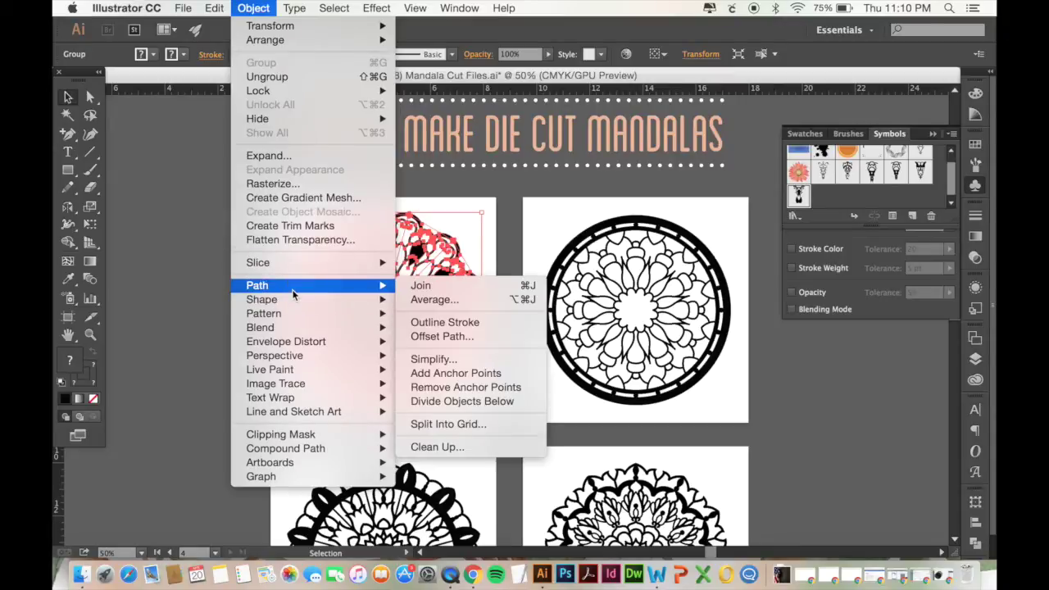
click(469, 323)
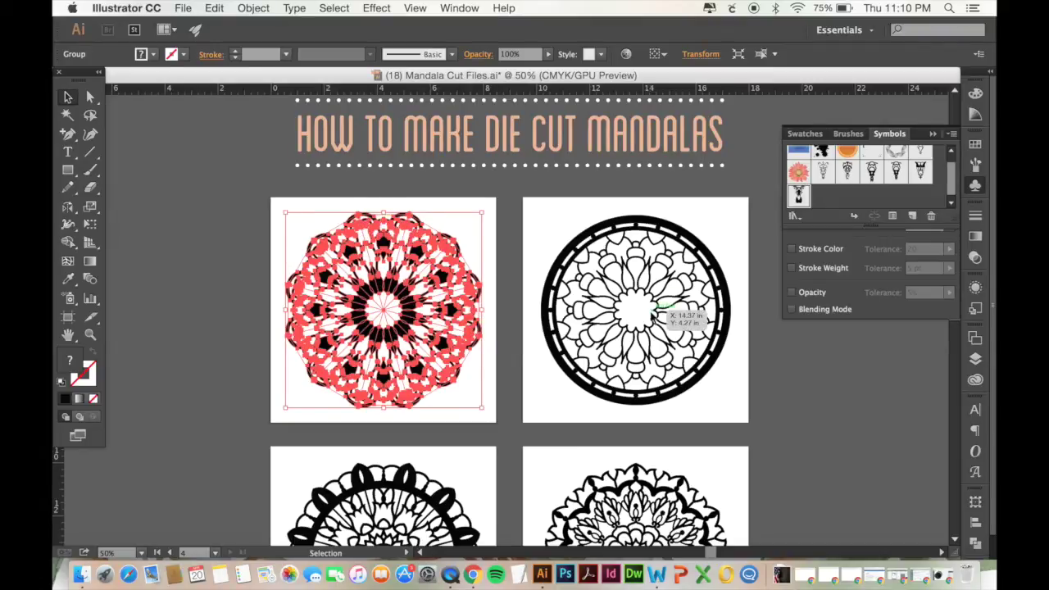
click(975, 358)
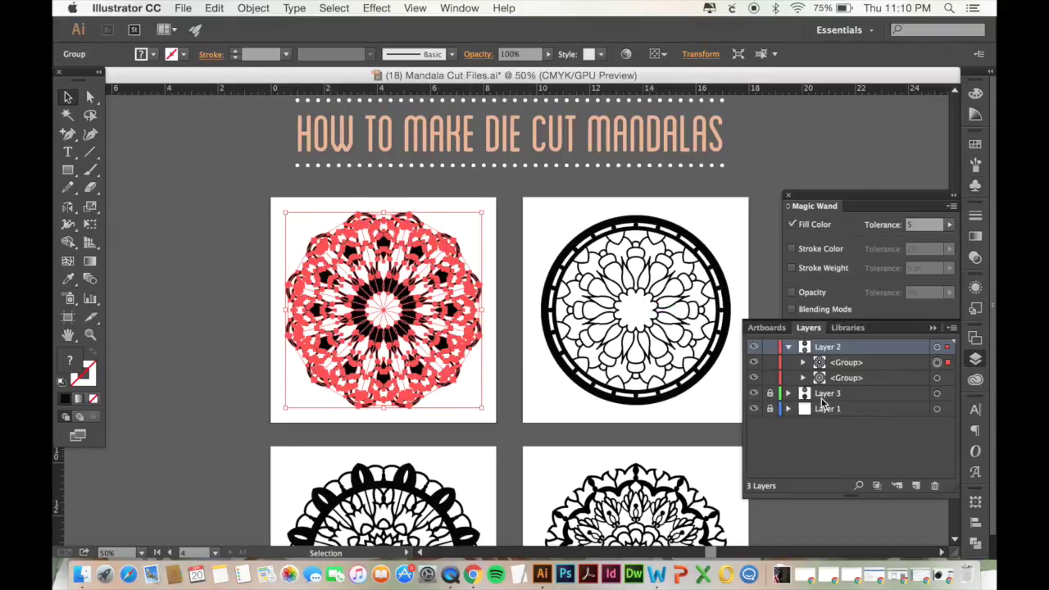
Step: Inspect the mandala's nested groups, try a Pathfinder Unite, then undo it
click(803, 363)
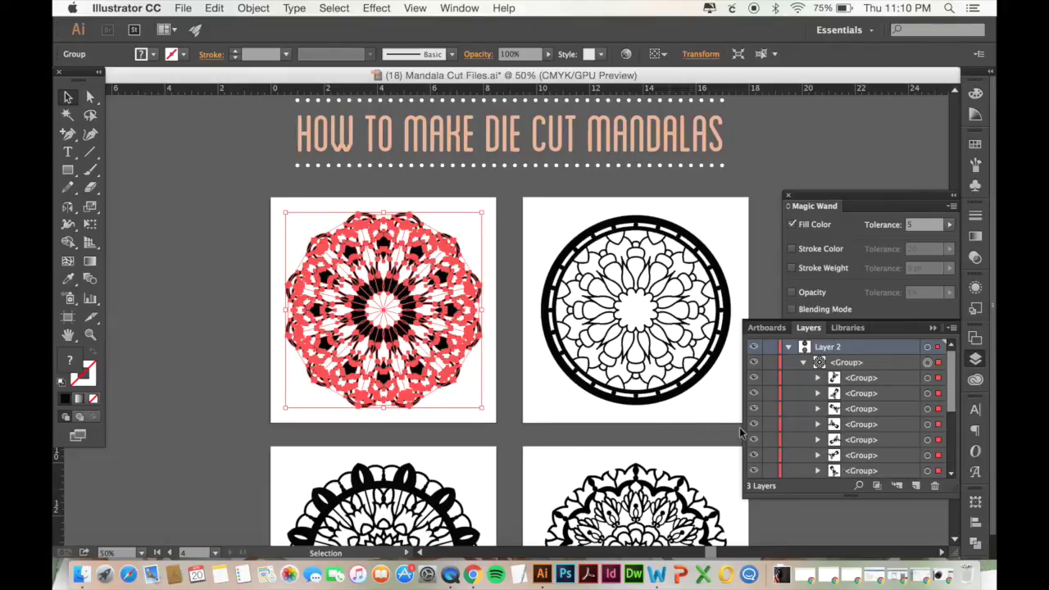
click(974, 542)
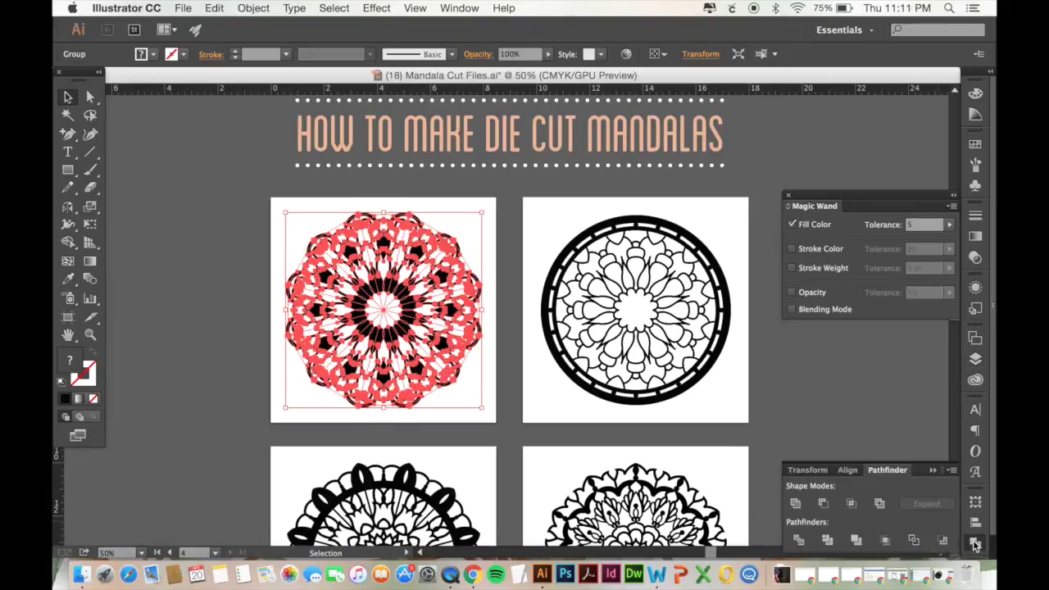
click(796, 504)
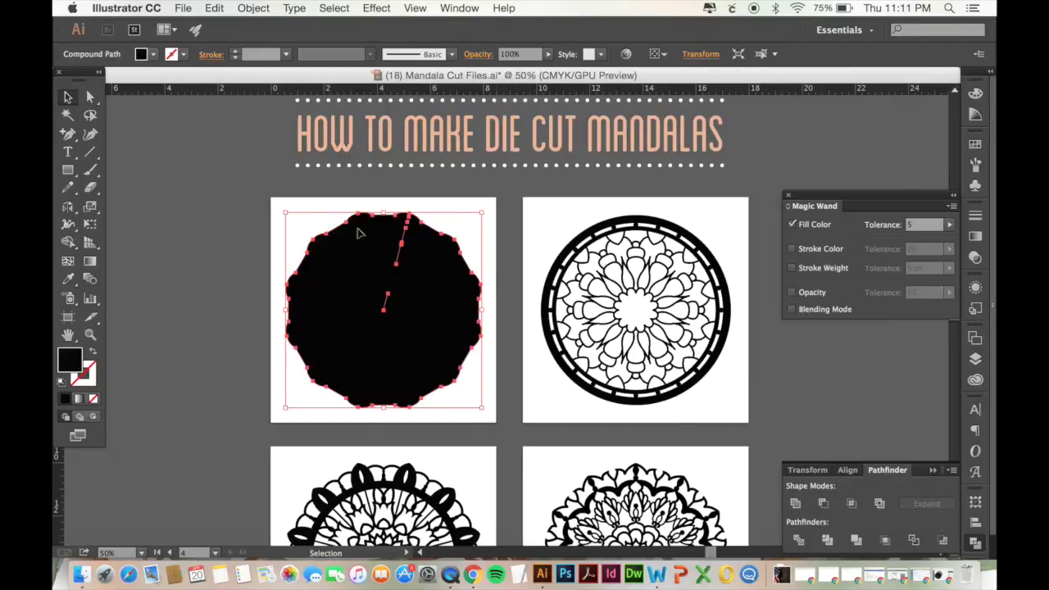
key(super+z)
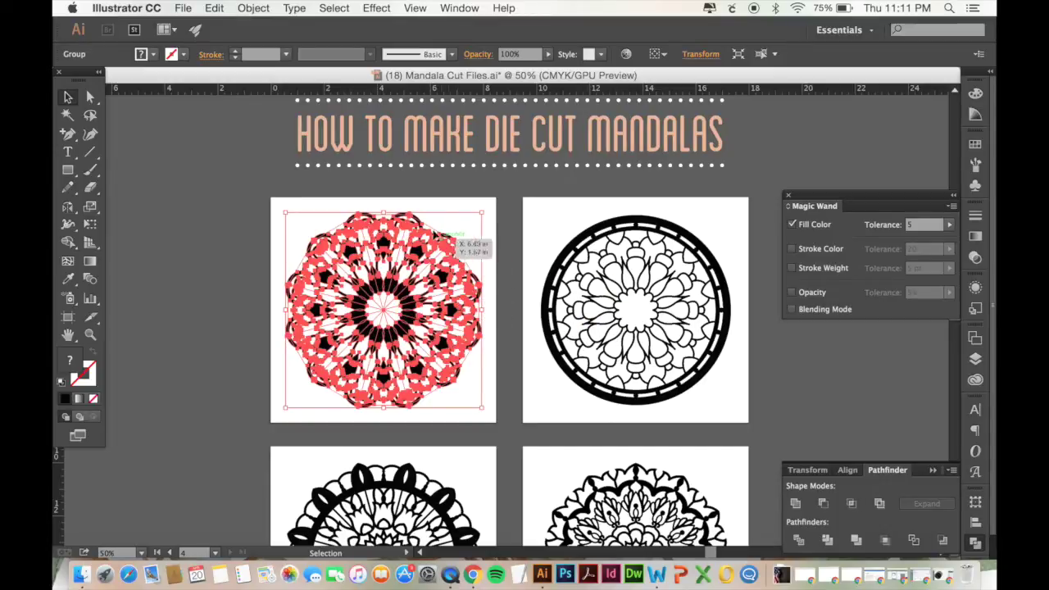
key(super+equal)
key(super+equal)
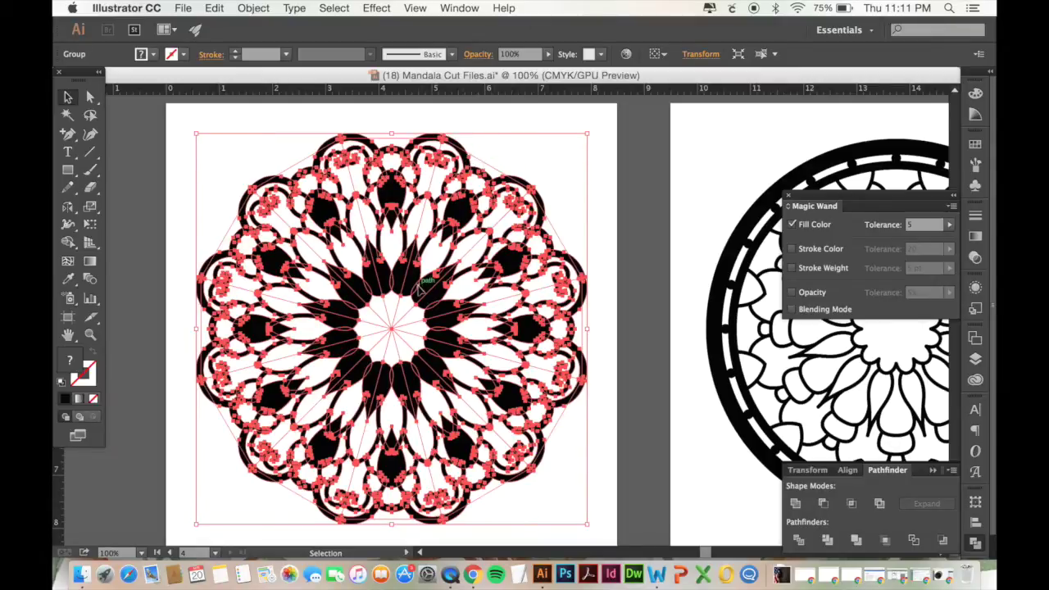
click(975, 359)
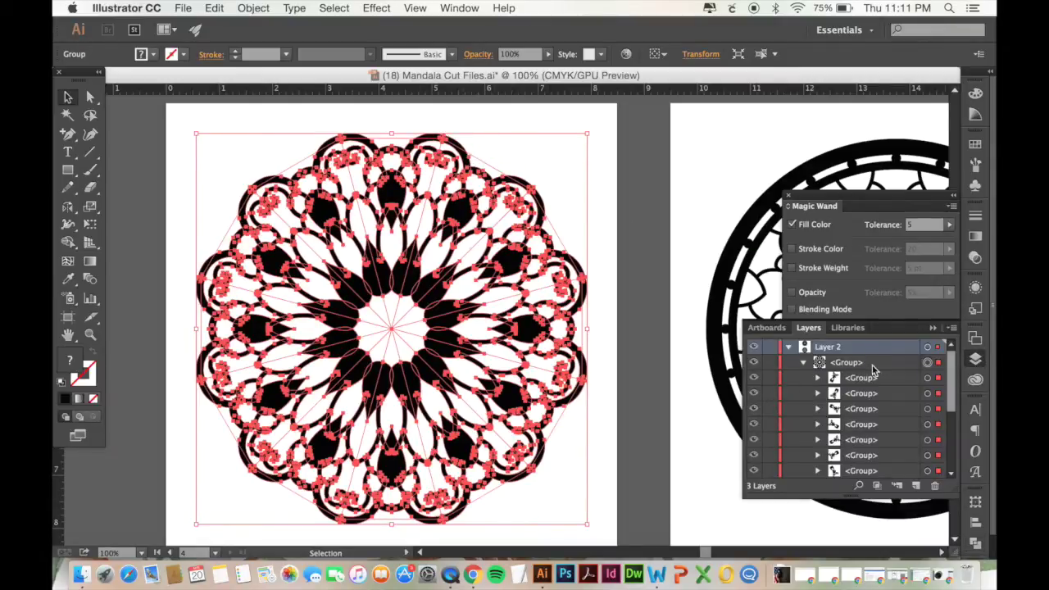
Step: Select all black-filled shapes of the top-left mandala with the Magic Wand at tolerance 5
click(178, 136)
key(y)
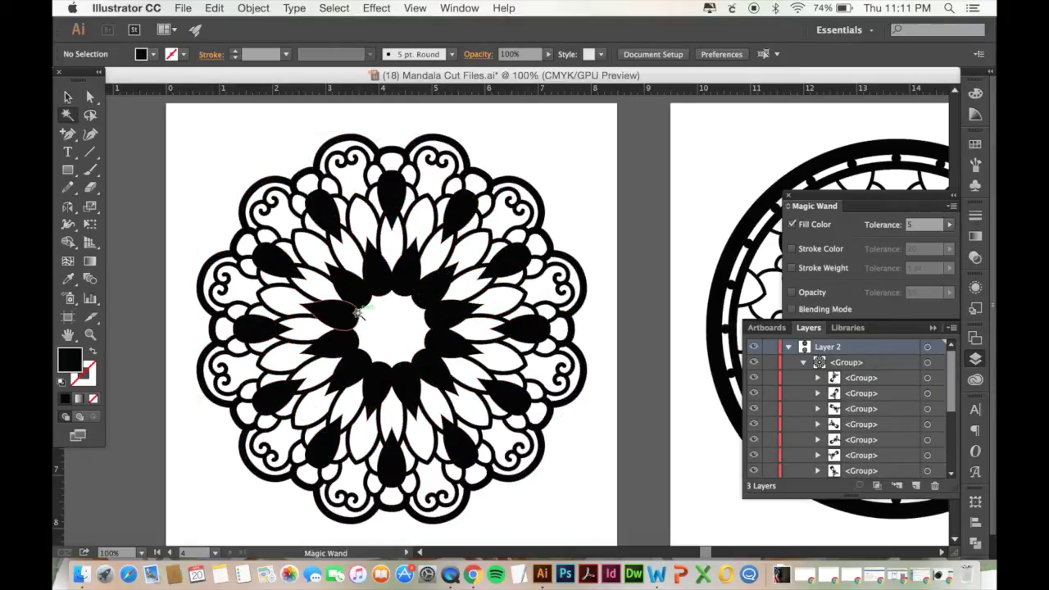
text(5)
click(473, 10)
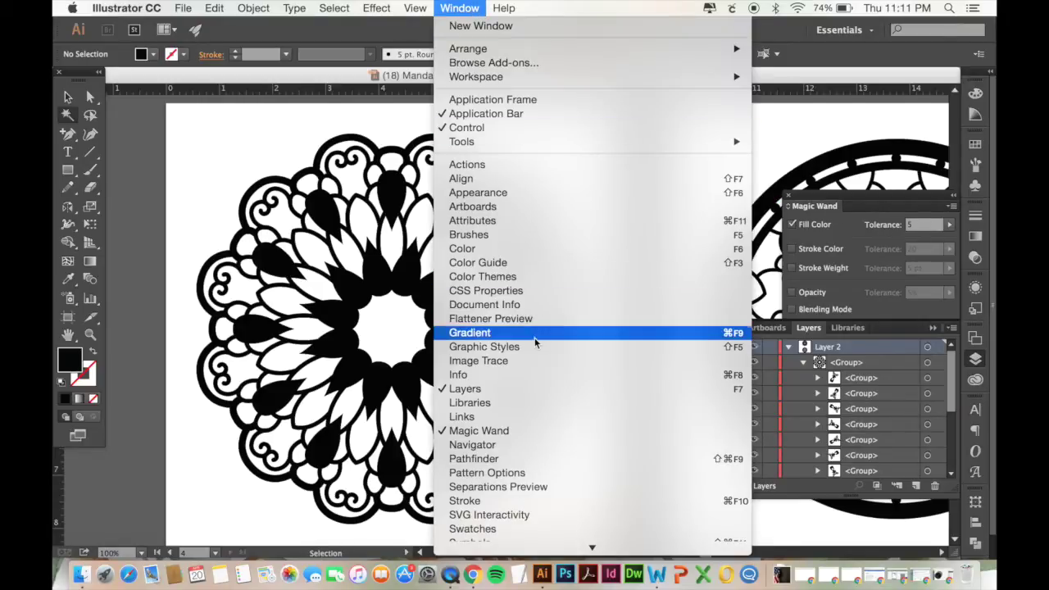
click(394, 192)
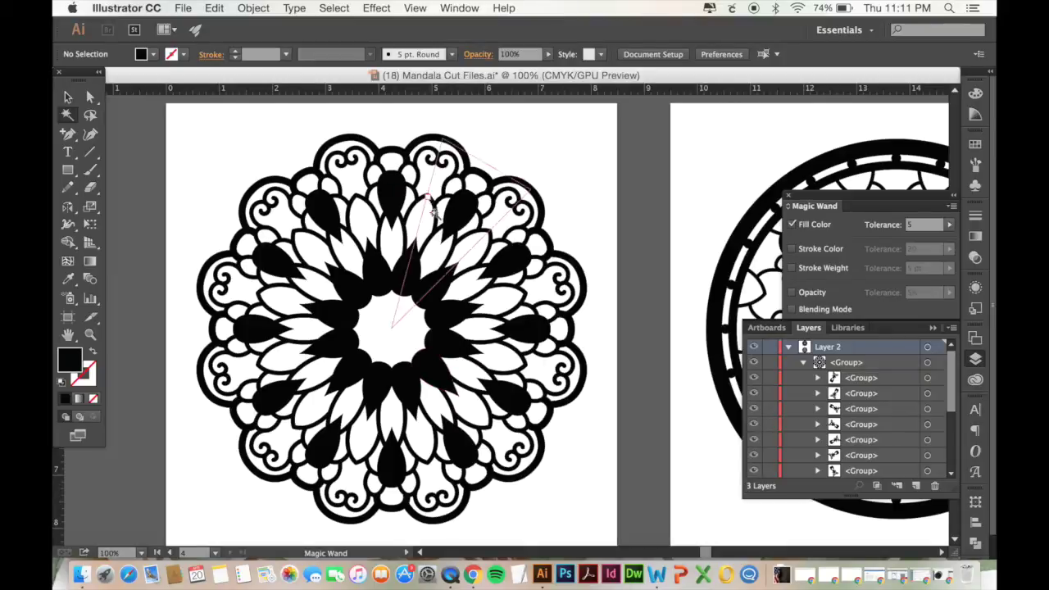
click(395, 192)
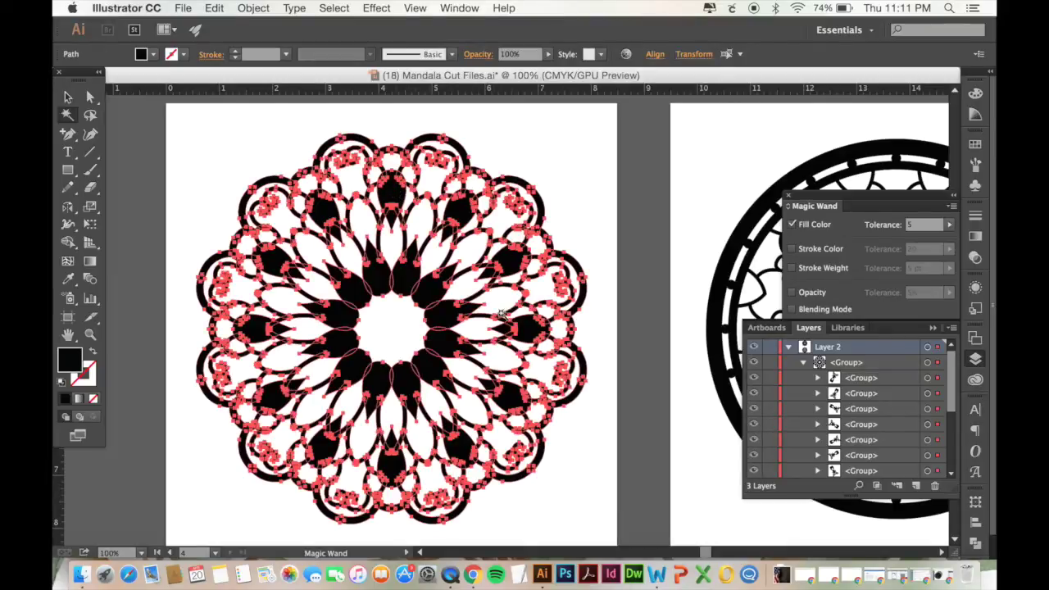
Step: Unite the selected black shapes into one compound path with Pathfinder
key(super+minus)
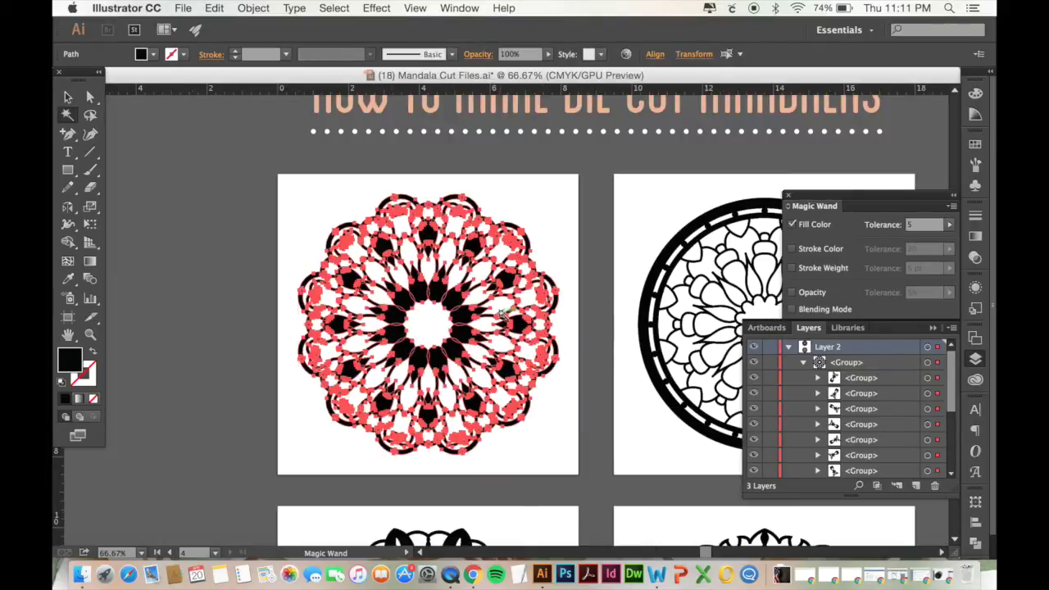
scroll(501, 312, down, 1)
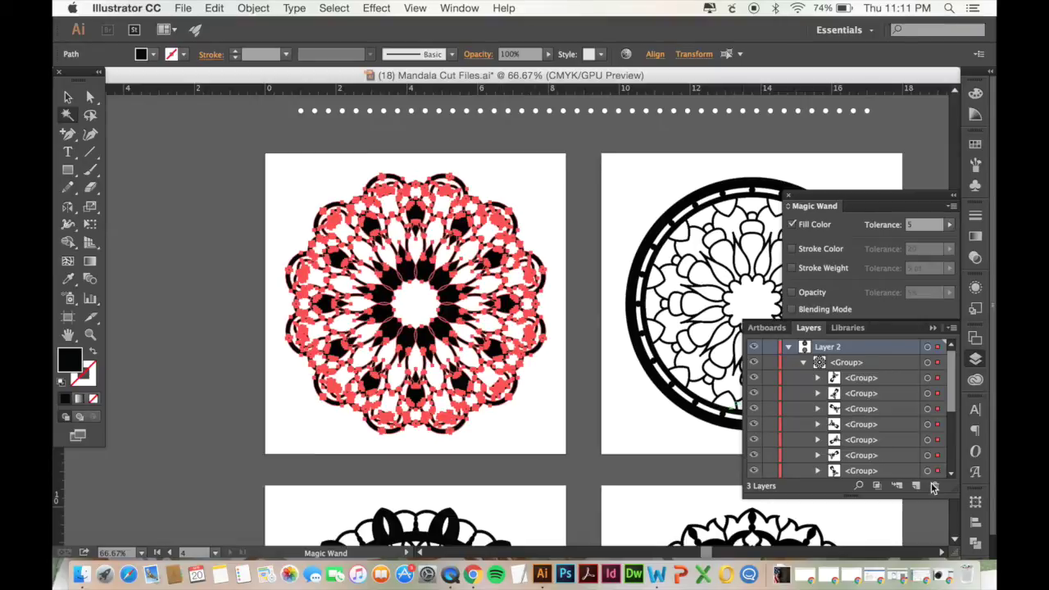
click(973, 544)
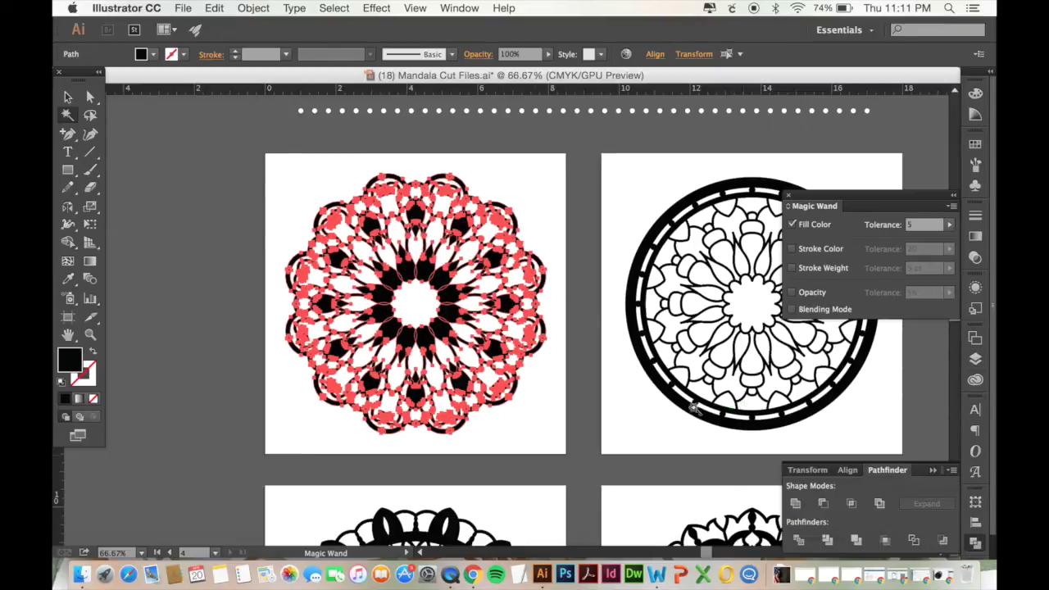
click(797, 505)
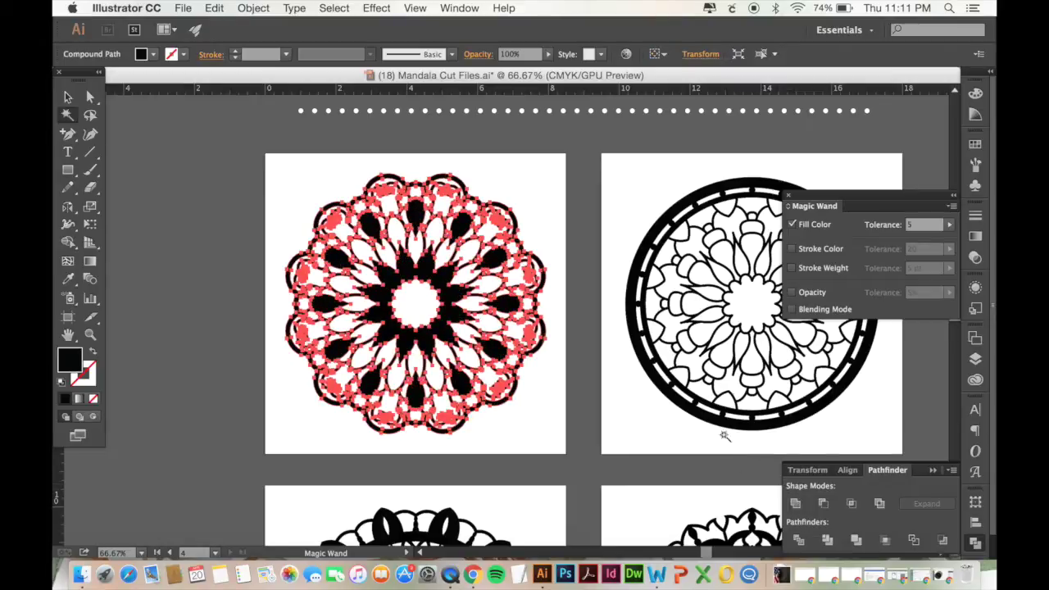
Step: Pull the compound path out of the inner group in the Layers panel
click(975, 360)
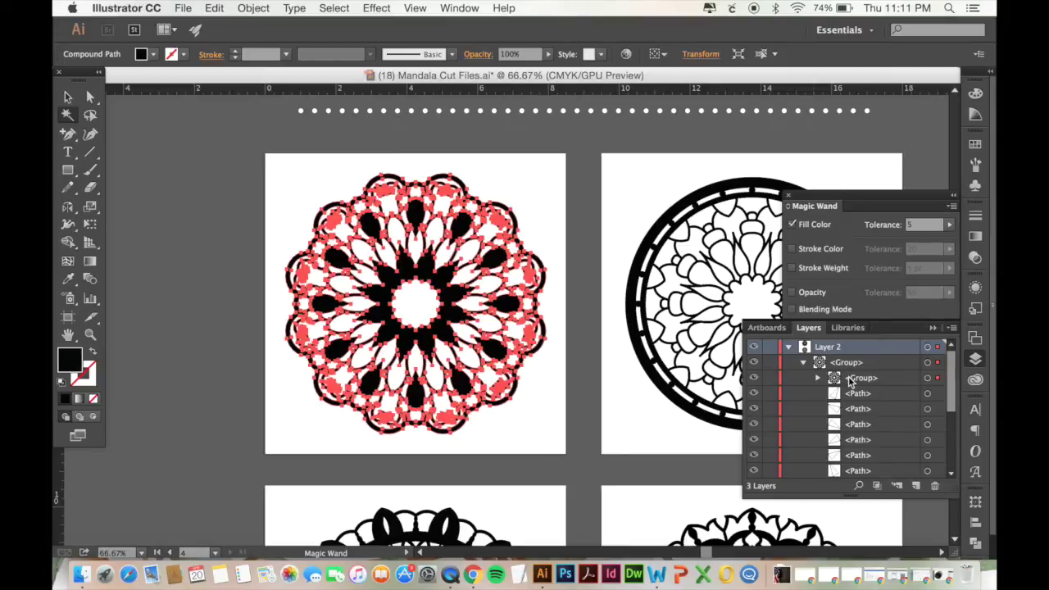
click(817, 378)
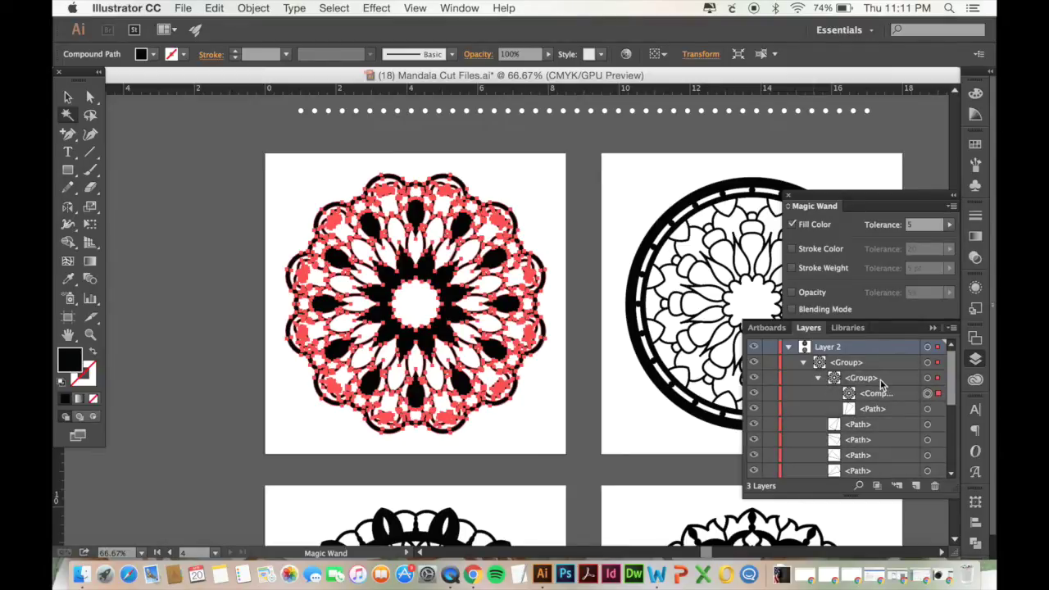
drag(882, 394, 865, 367)
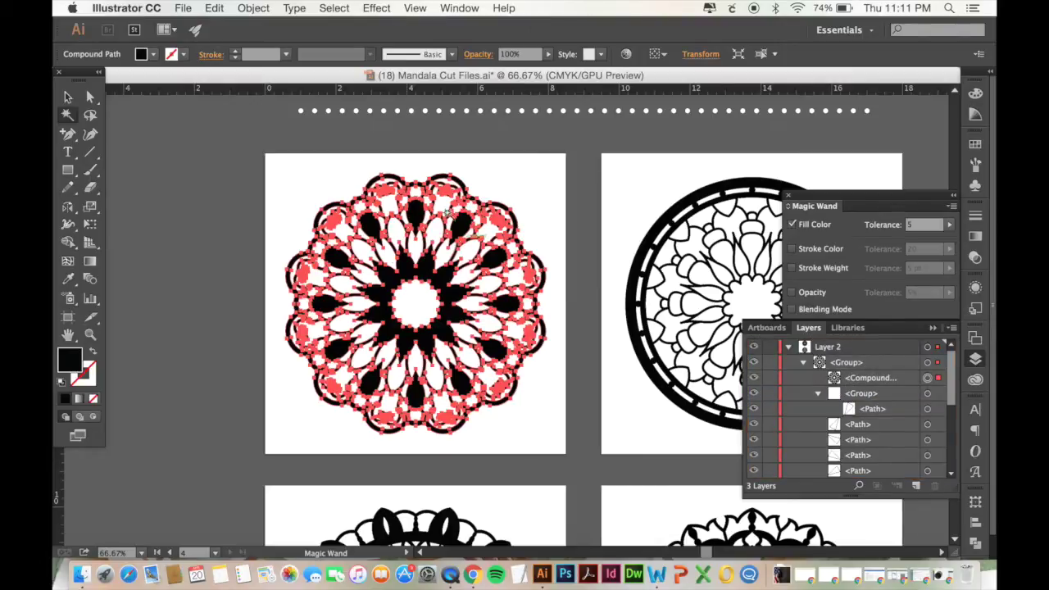
Step: Gather the remaining white paths into the inner group
click(903, 392)
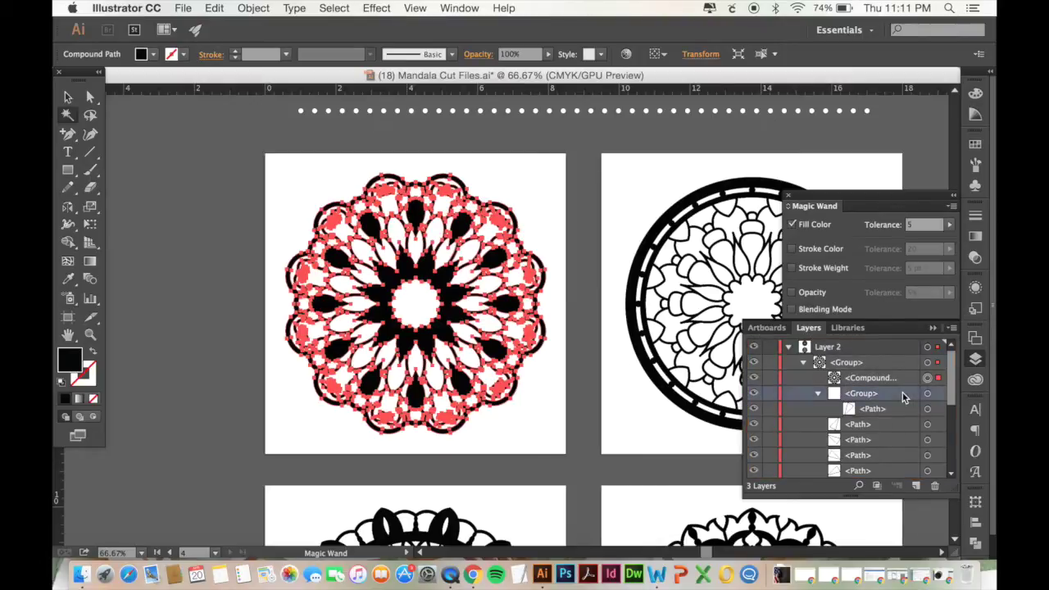
scroll(902, 392, down, 5)
scroll(902, 392, up, 5)
scroll(891, 408, down, 5)
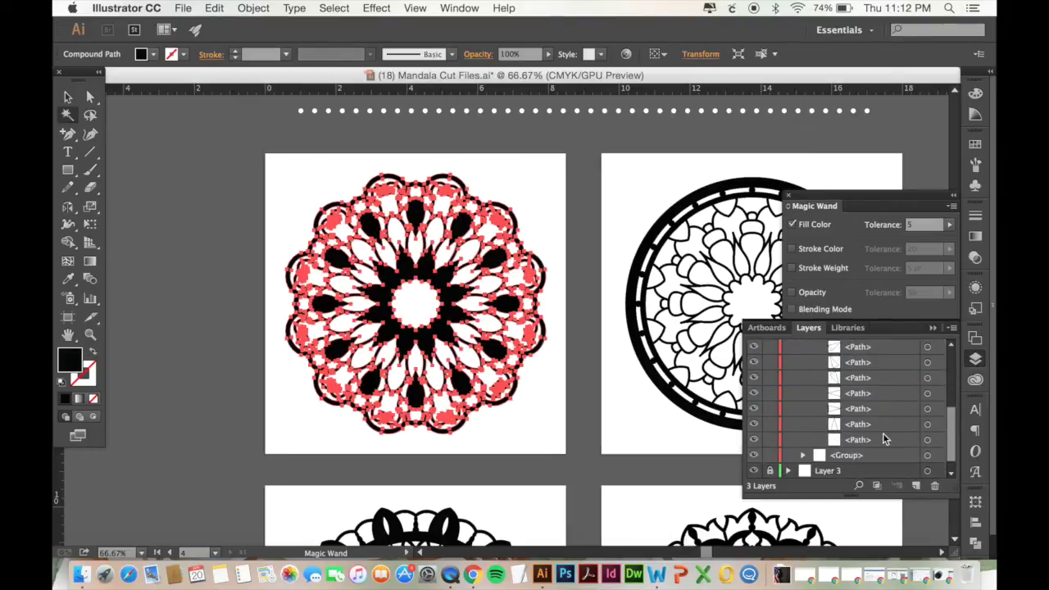
shift+click(880, 439)
drag(870, 437, 932, 484)
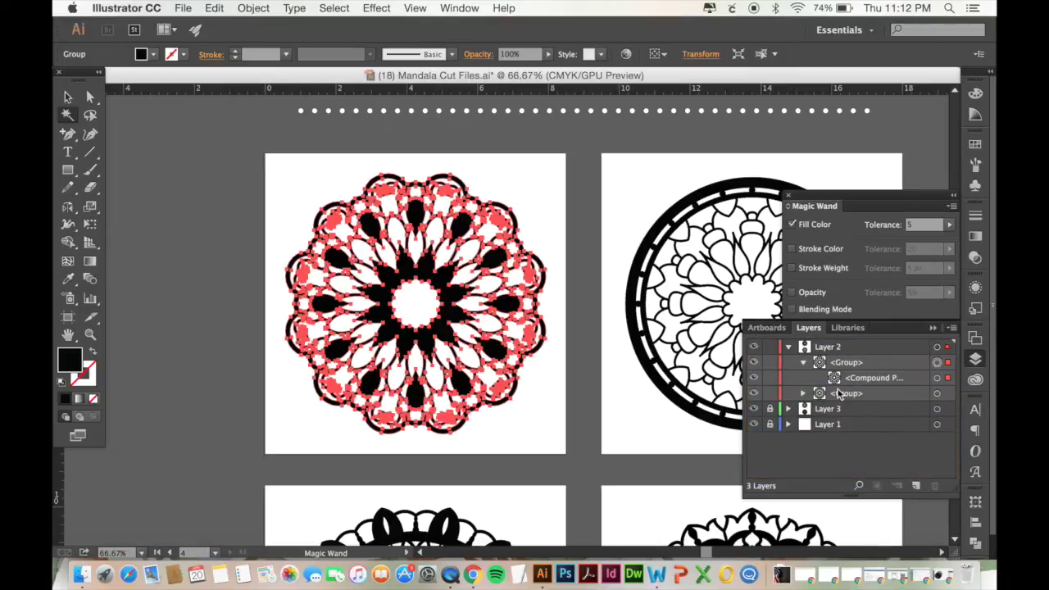
Step: Place the compound path directly under Layer 2 and deselect it
drag(869, 383, 852, 355)
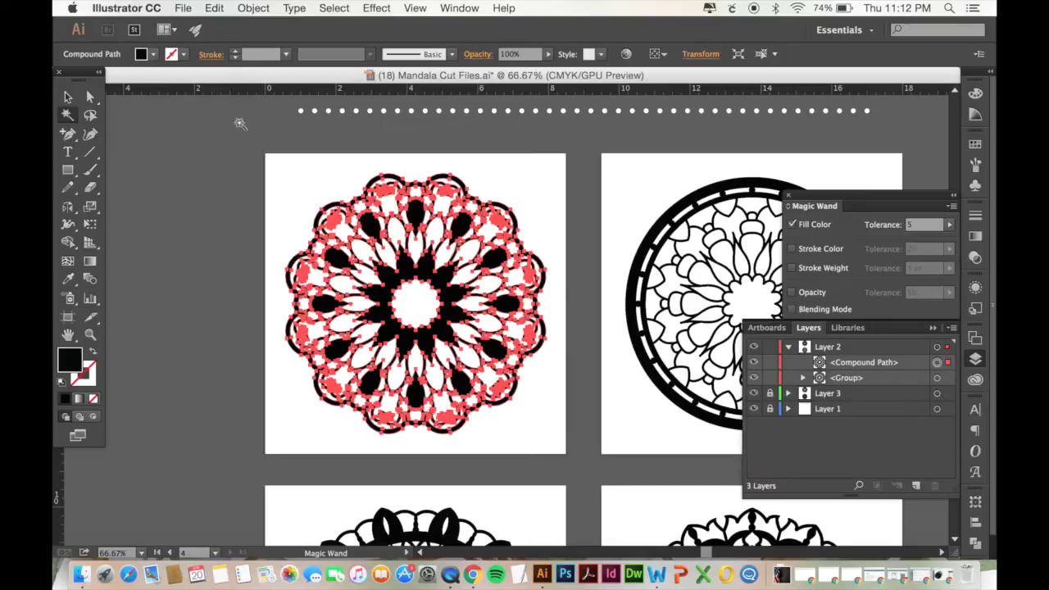
click(67, 97)
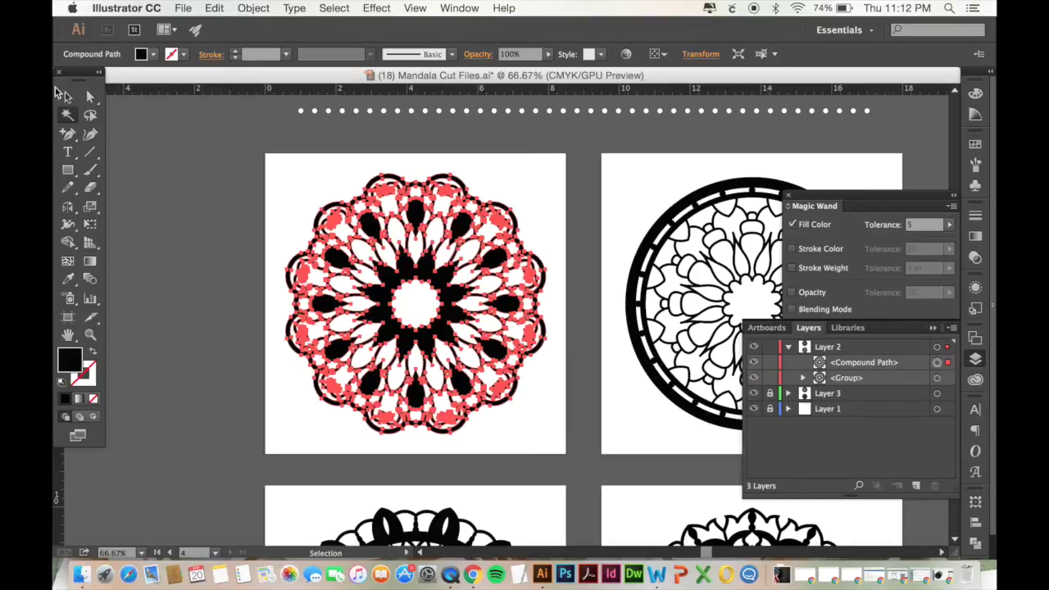
click(231, 242)
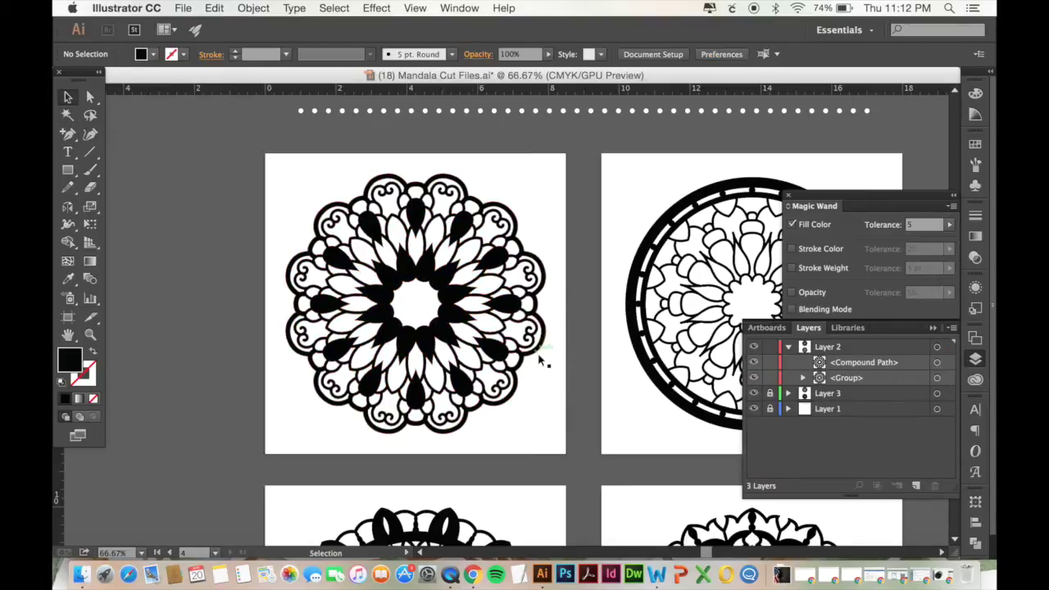
scroll(537, 354, down, 3)
scroll(539, 359, down, 5)
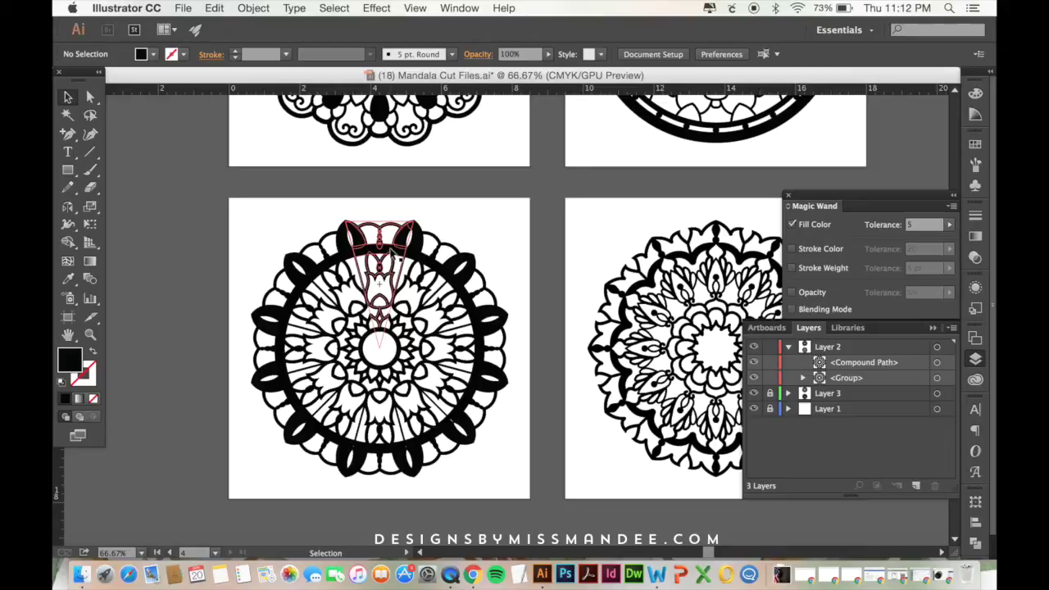
Step: Select the third mandala and break its symbol link in the Symbols panel
click(394, 256)
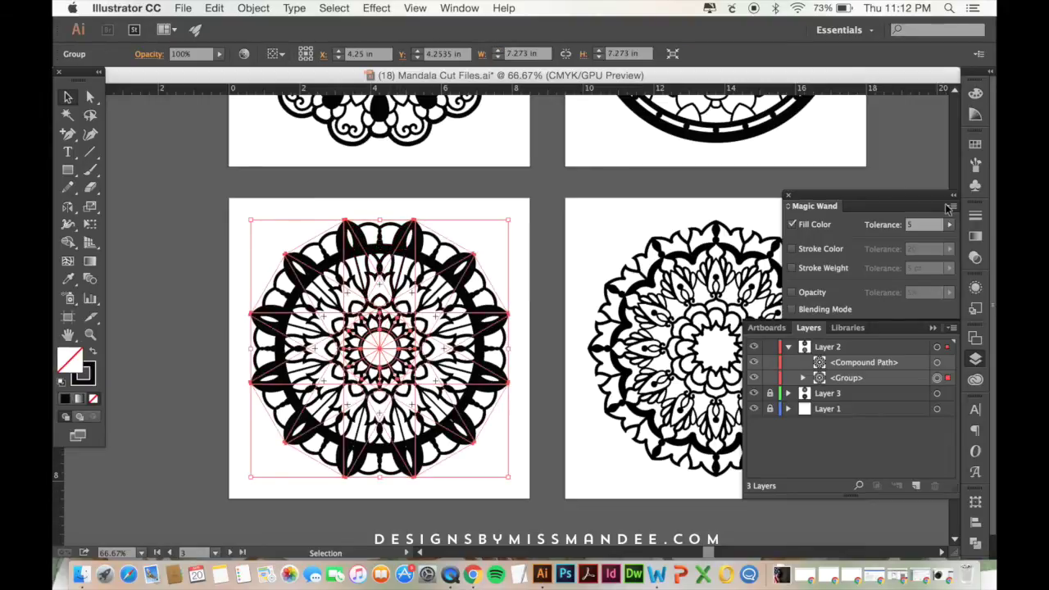
click(977, 187)
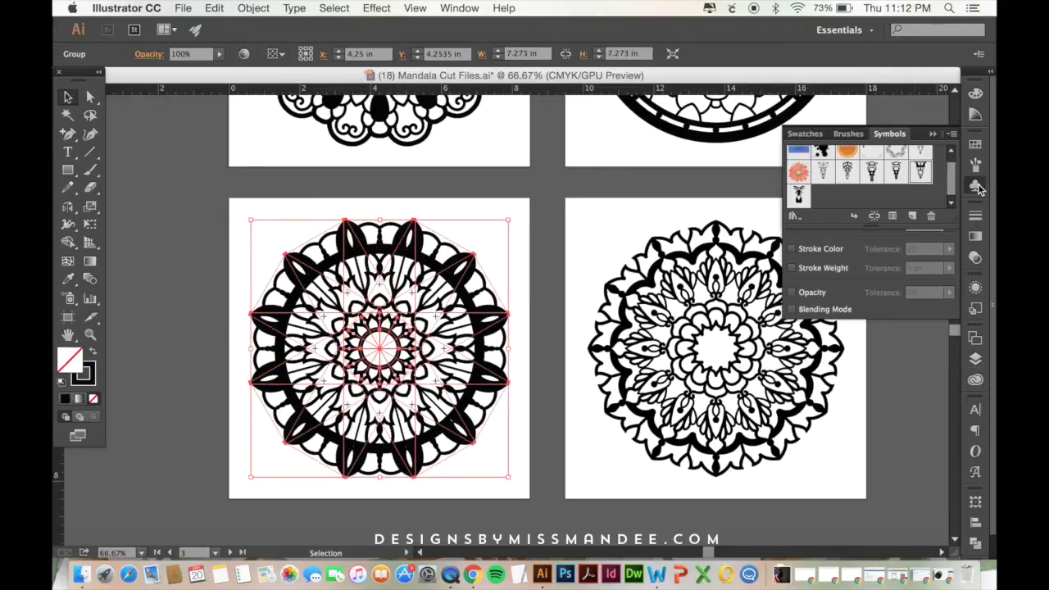
click(874, 217)
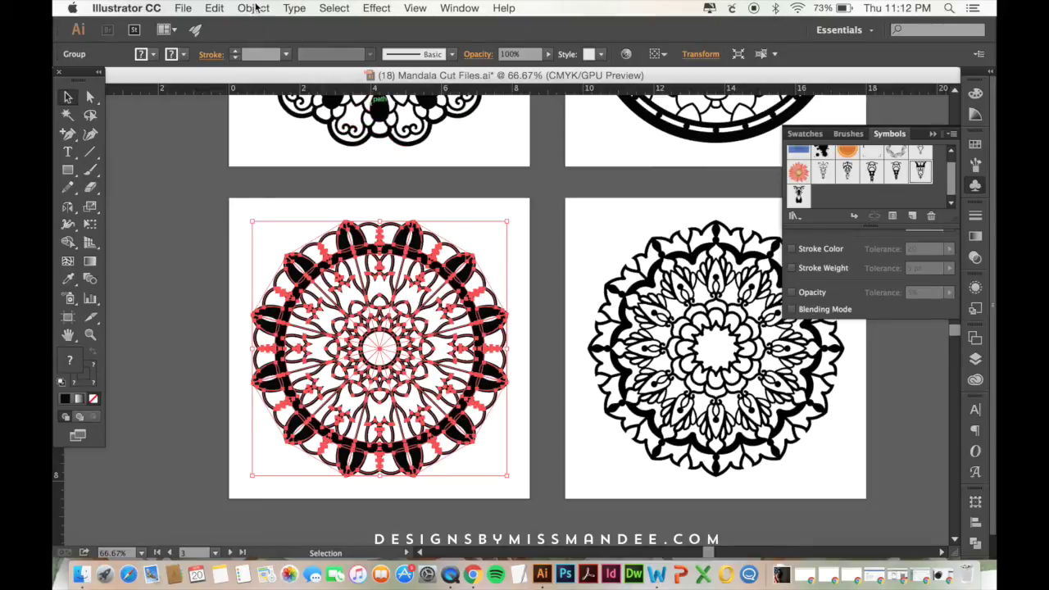
click(255, 7)
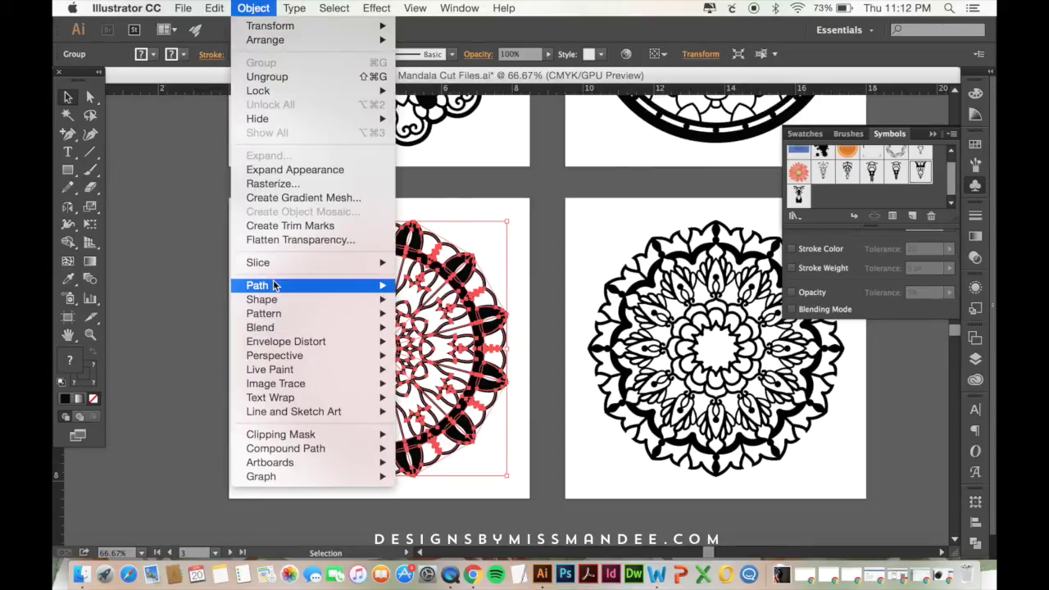
Step: Outline the third mandala's strokes and Magic Wand-select all its black shapes
mouse_move(385, 285)
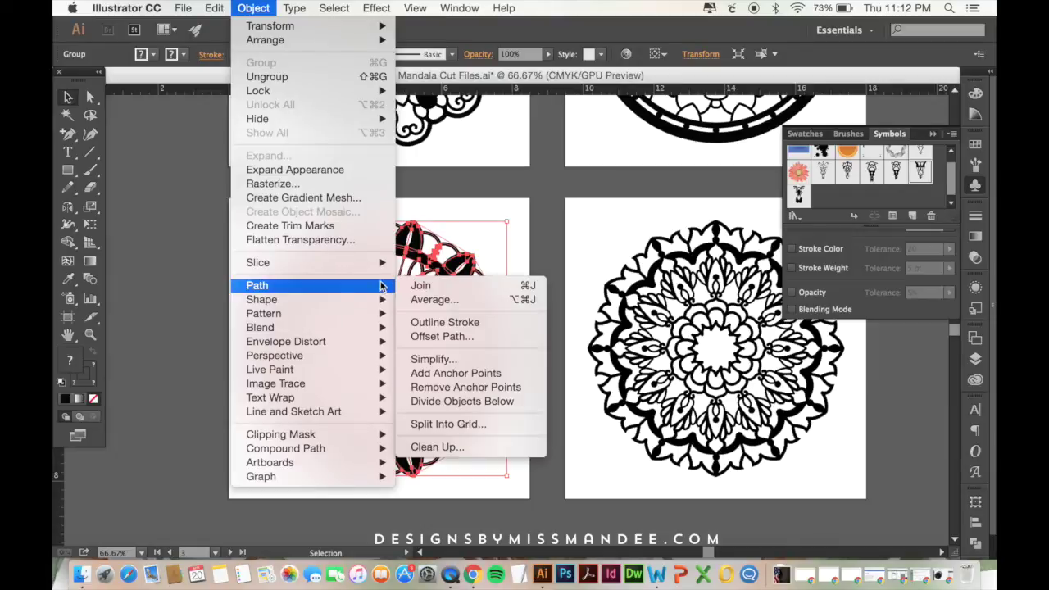
click(445, 324)
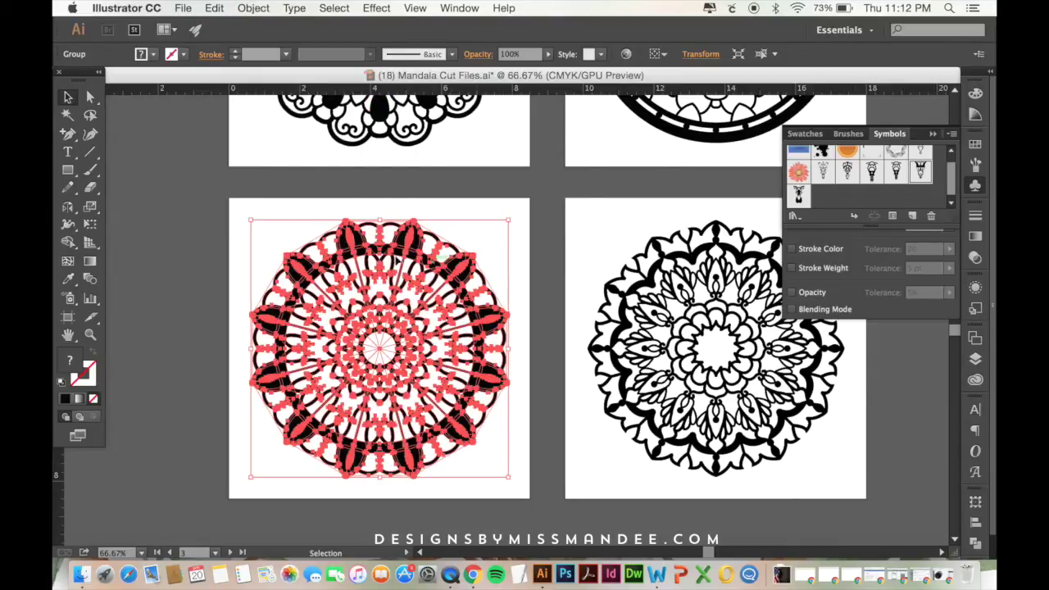
click(67, 115)
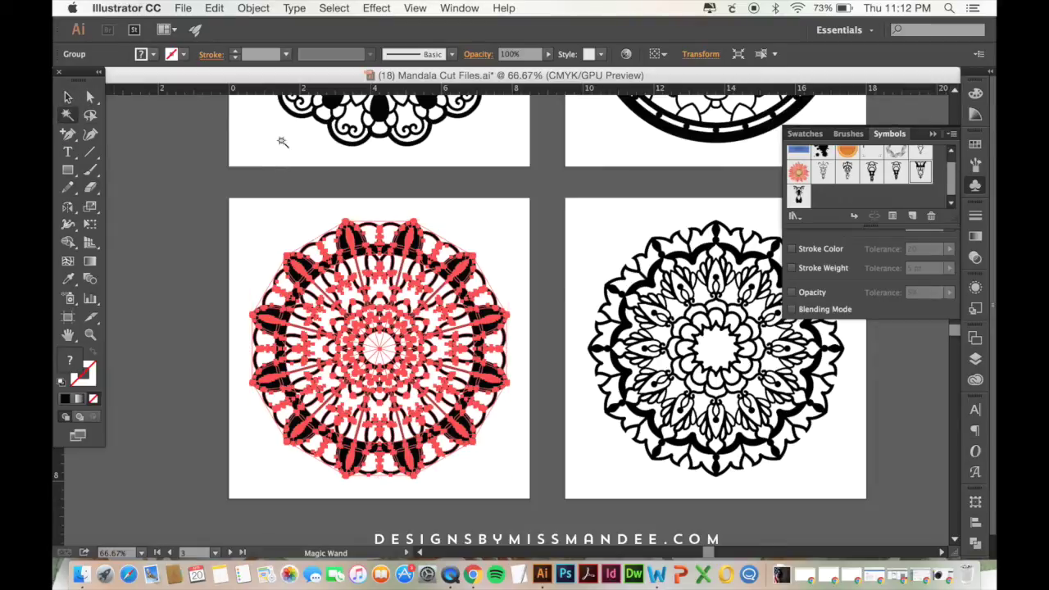
click(256, 172)
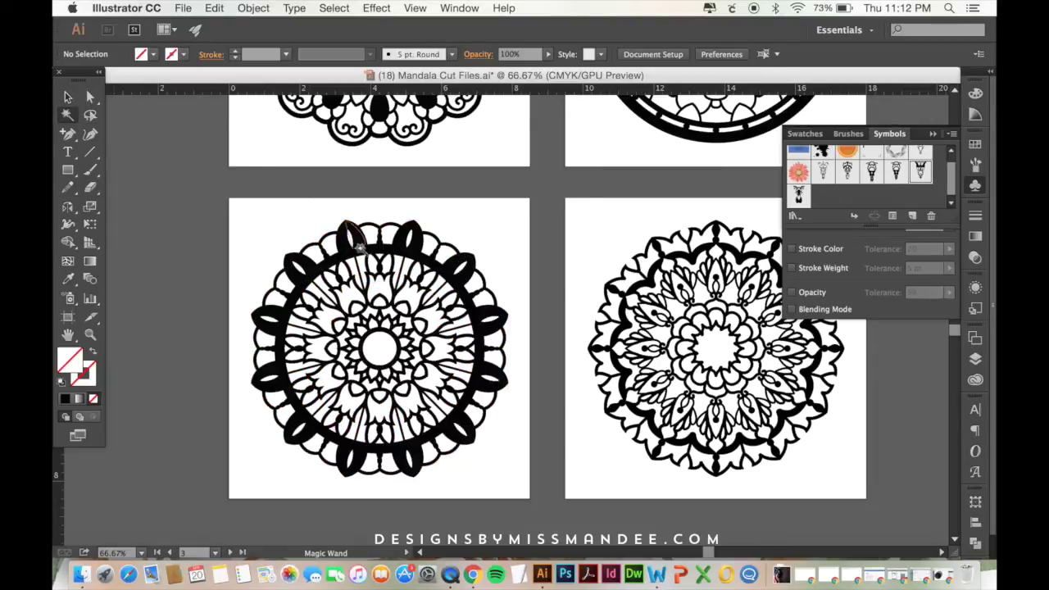
click(362, 243)
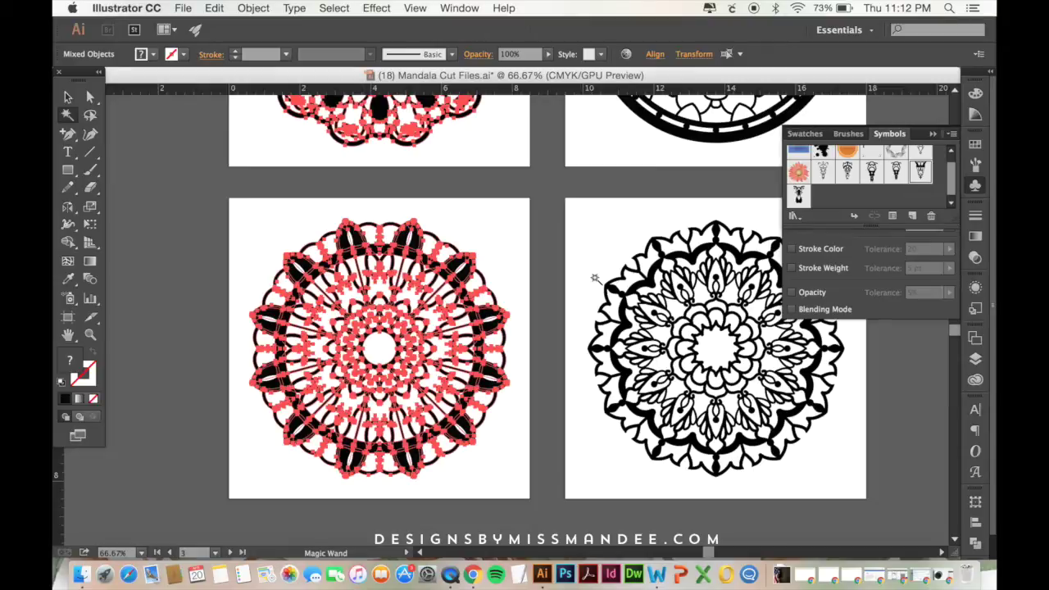
Step: Lock the first mandala's compound path and unite the selected black shapes in Pathfinder
click(975, 359)
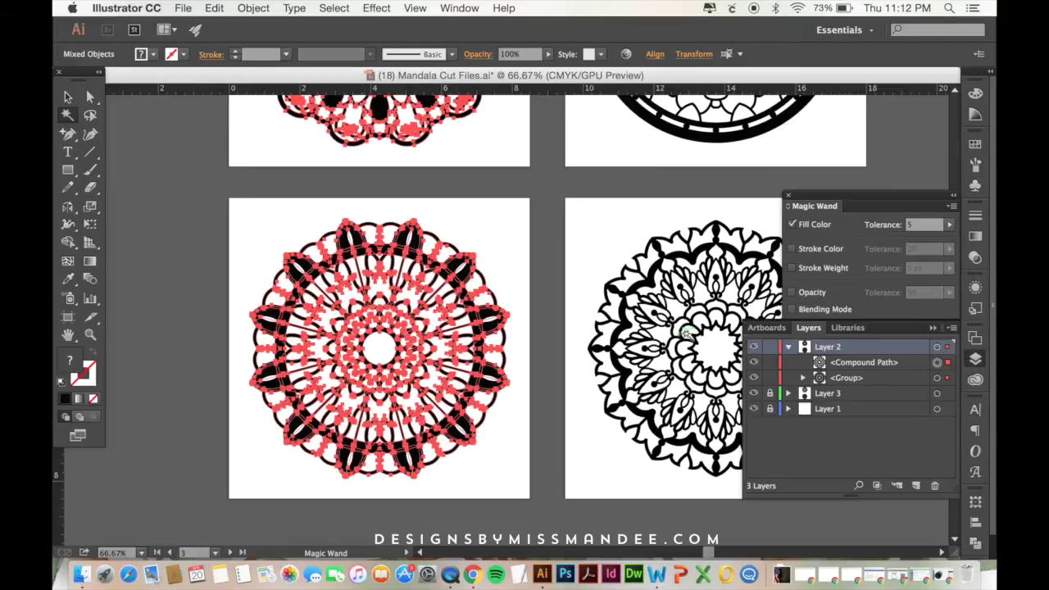
click(769, 362)
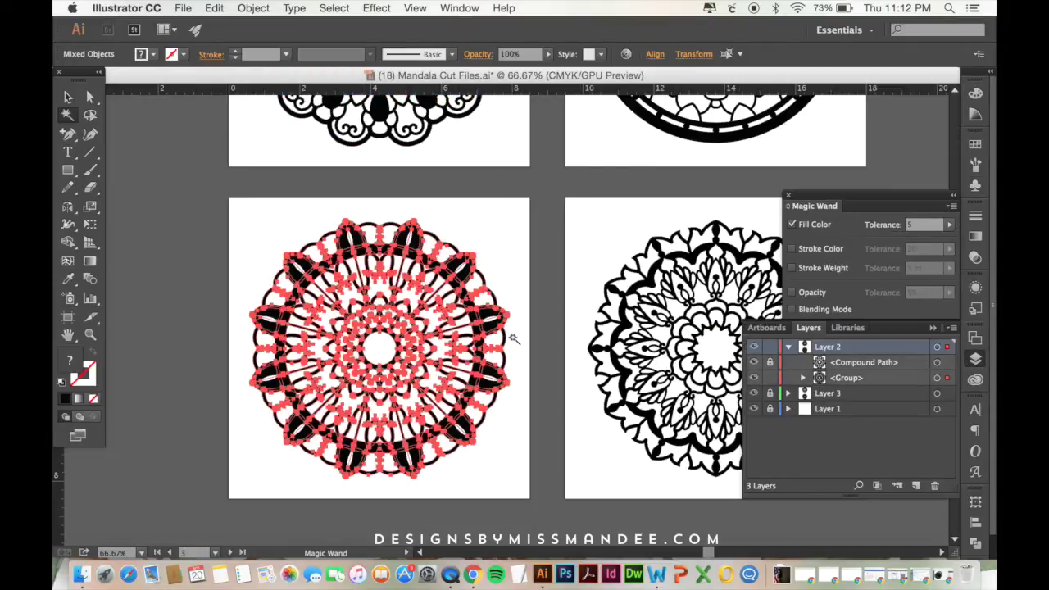
click(975, 543)
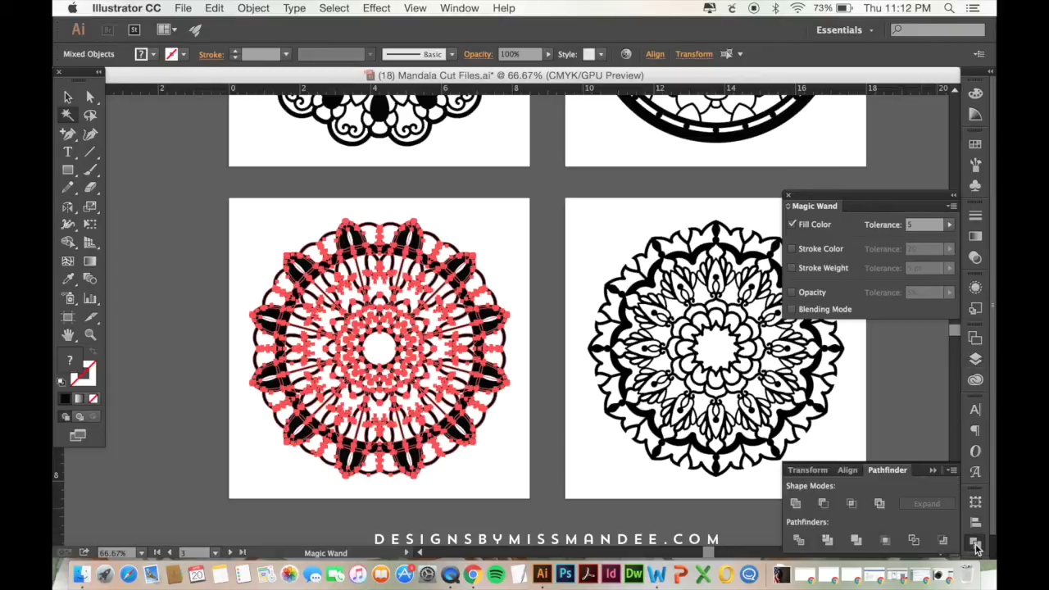
click(794, 505)
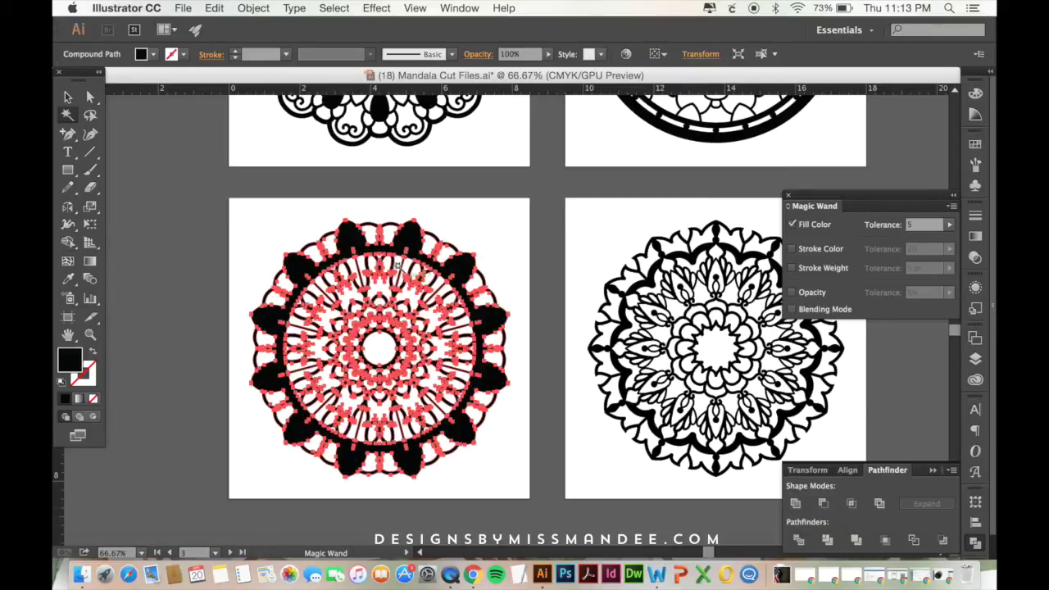
Step: Move the third mandala's compound path to the bottom of its group and select the white petals
click(975, 358)
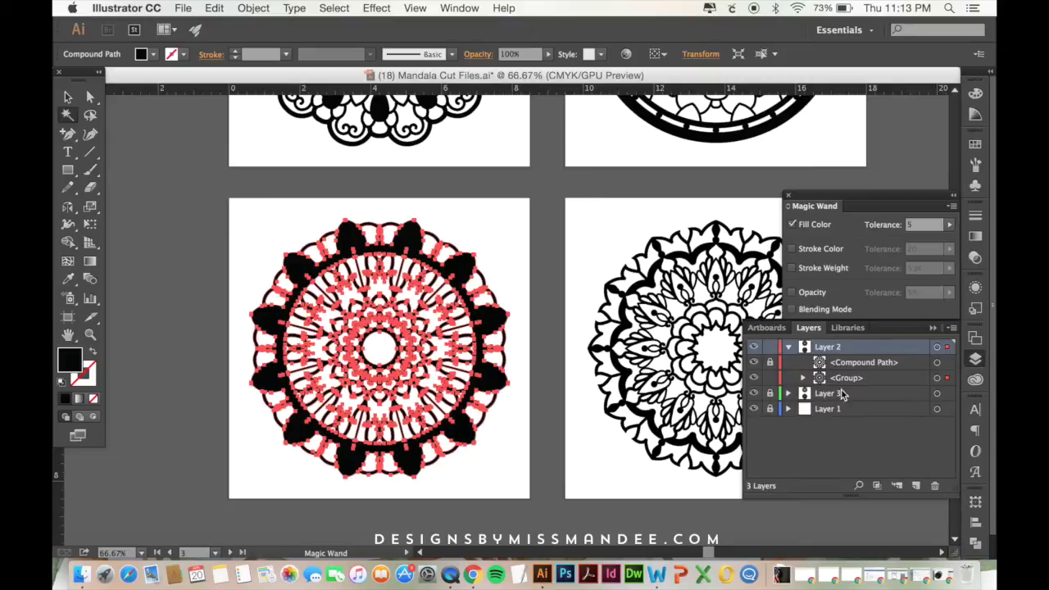
click(803, 378)
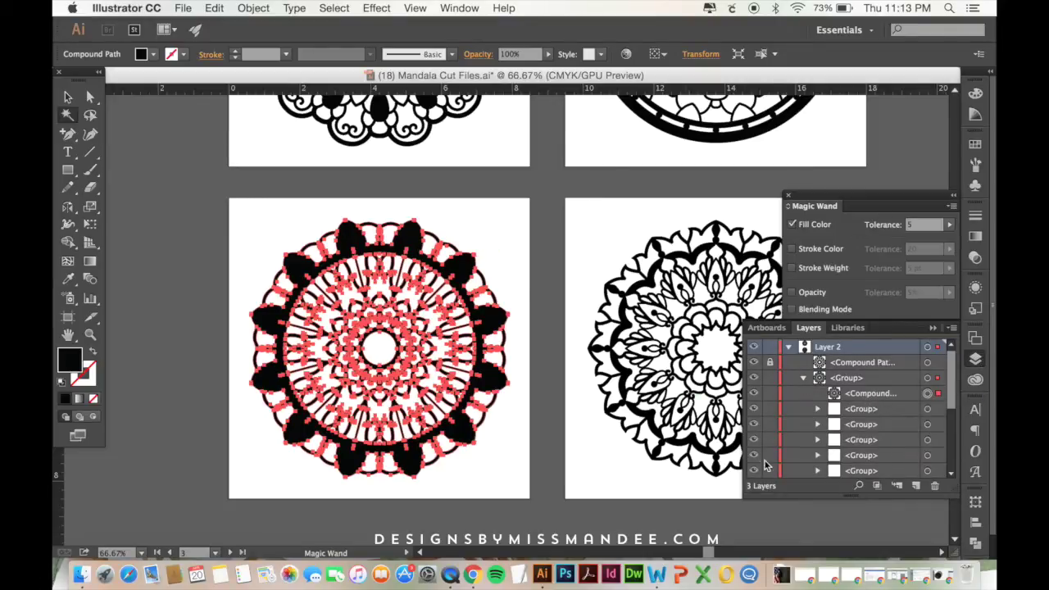
mouse_move(875, 397)
mouse_down()
mouse_move(859, 481)
mouse_move(853, 442)
mouse_move(854, 453)
mouse_up()
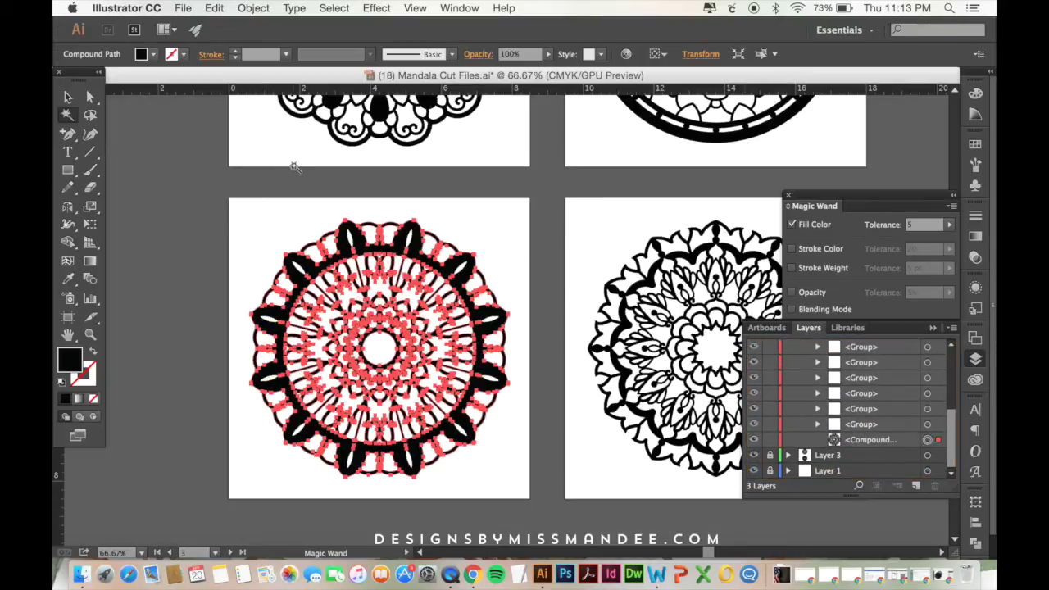
click(350, 237)
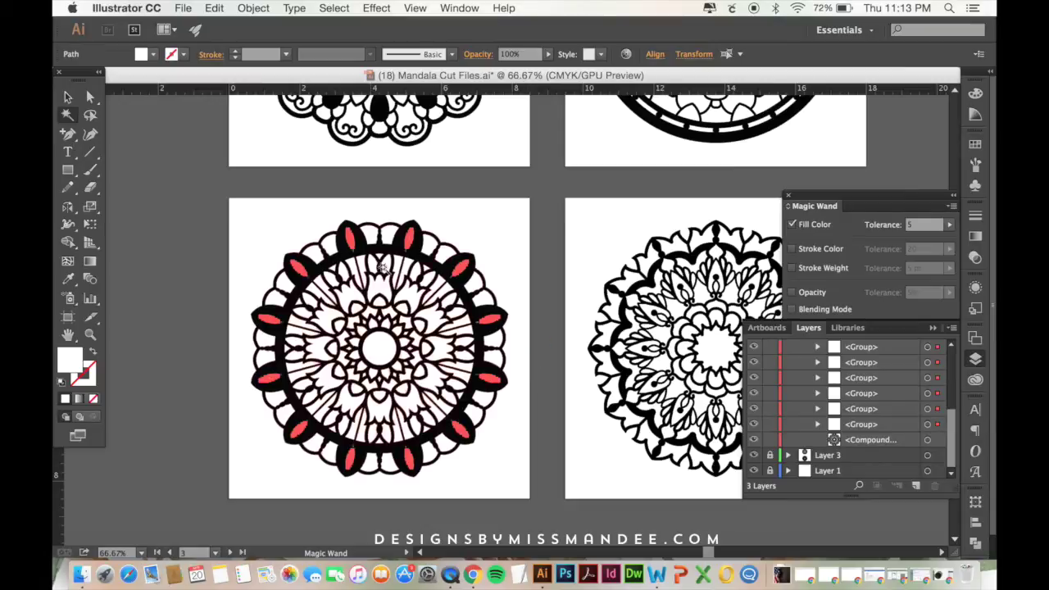
click(91, 99)
Step: Zoom in and Magic Wand-select every white slit cutout inside the outer petals
click(182, 267)
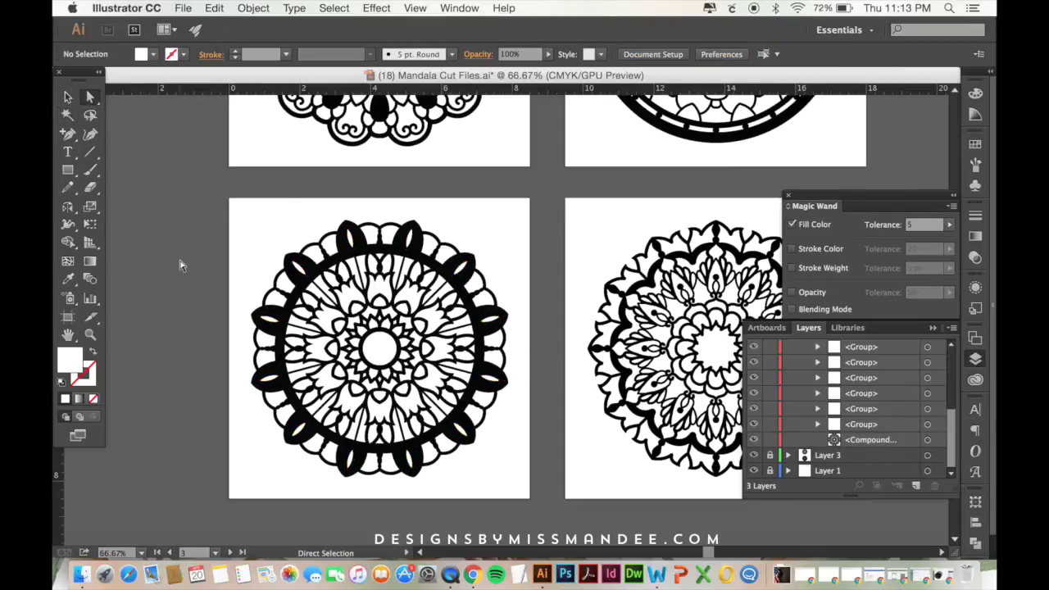
key(super+equal)
key(super+equal)
scroll(182, 267, left, 5)
scroll(182, 266, up, 2)
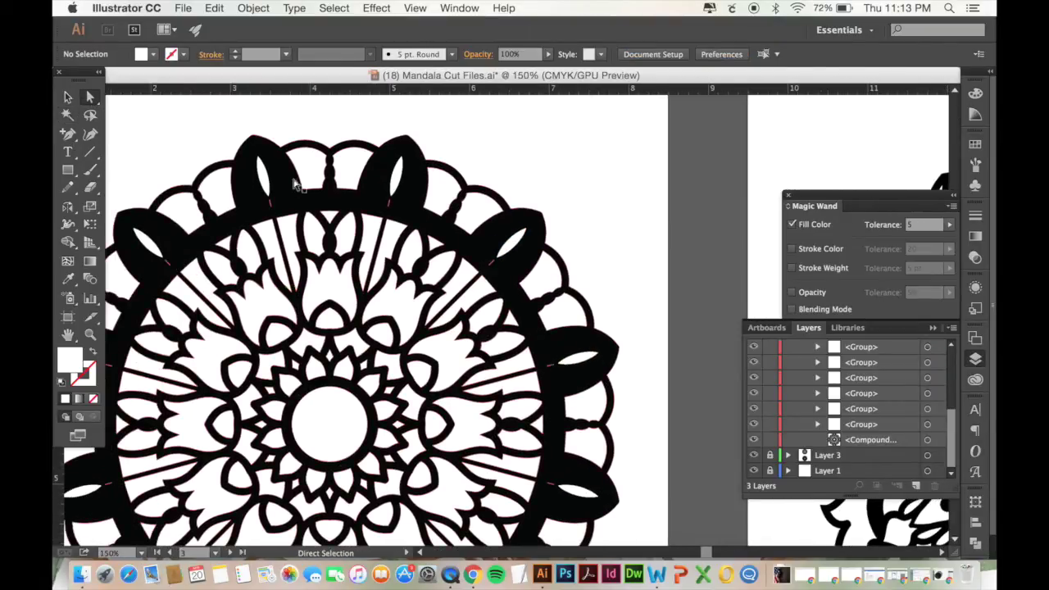
click(263, 178)
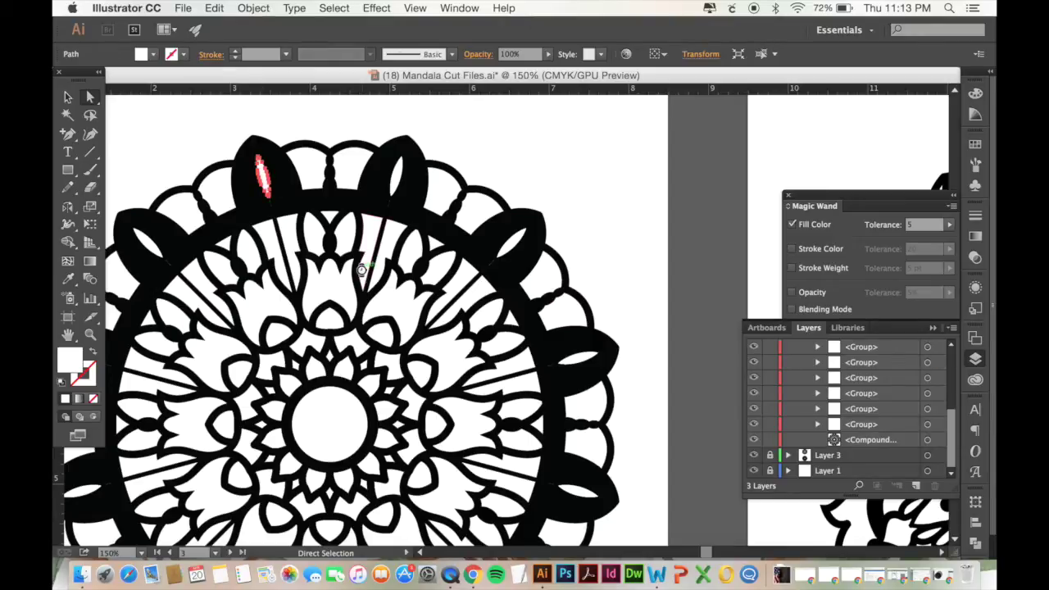
click(361, 268)
key(y)
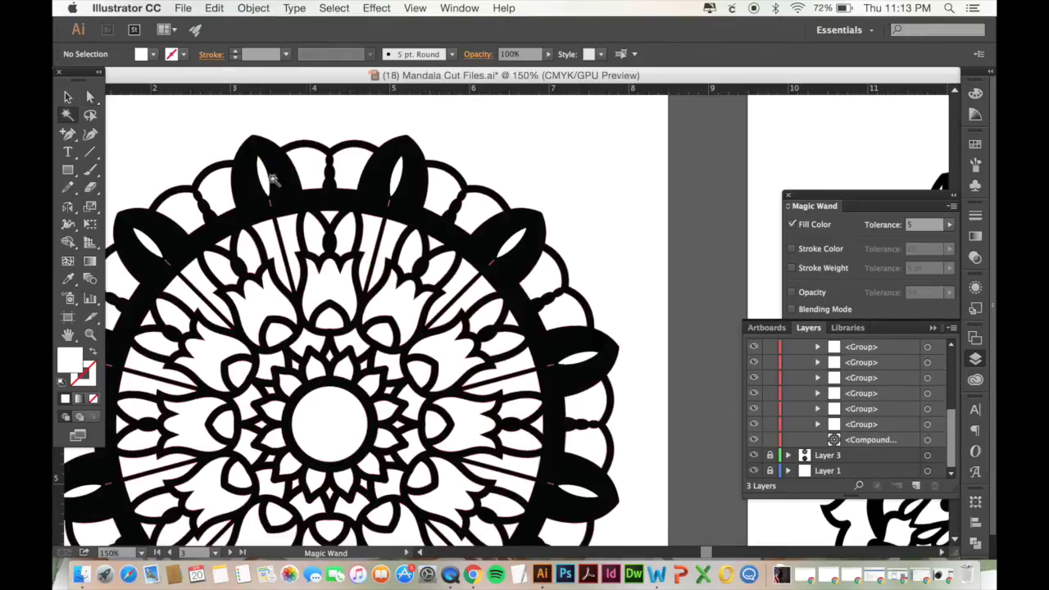
click(264, 174)
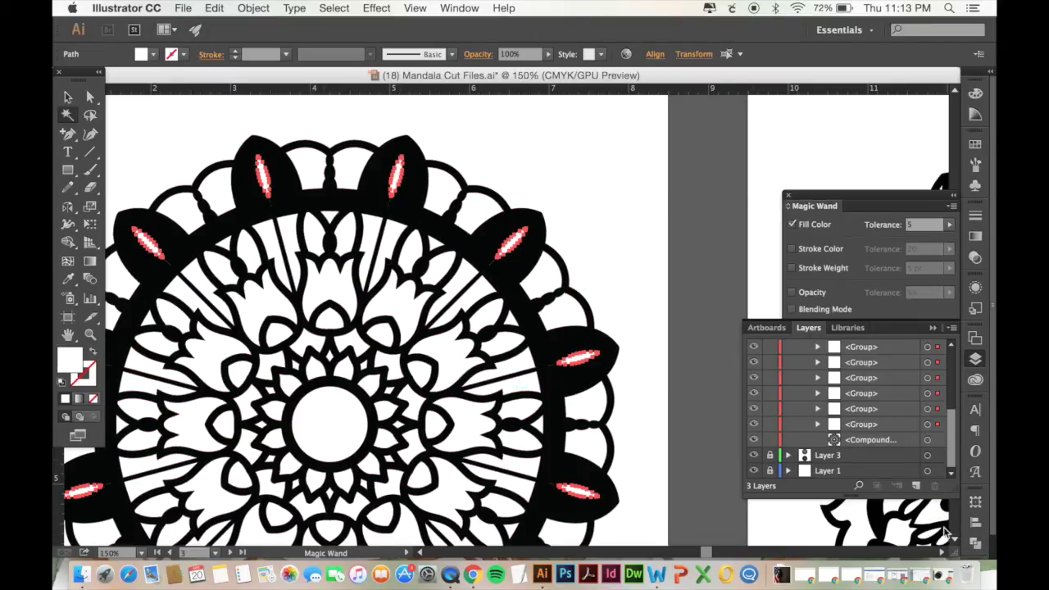
Step: Unite the selected slits in Pathfinder and make them a compound path, accepting the different-groups alert, then deselect
click(974, 542)
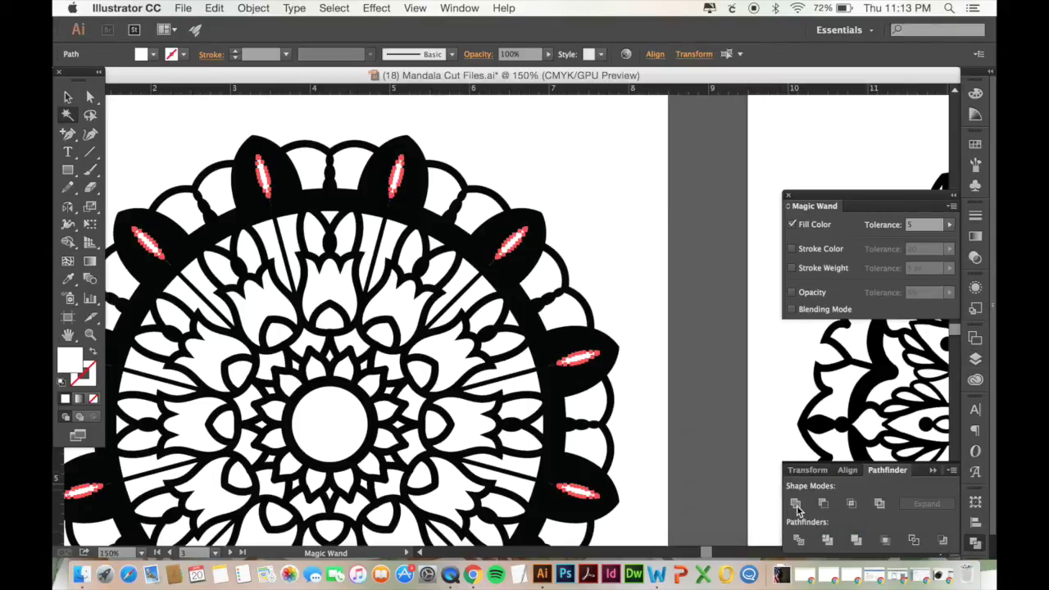
click(797, 506)
click(253, 9)
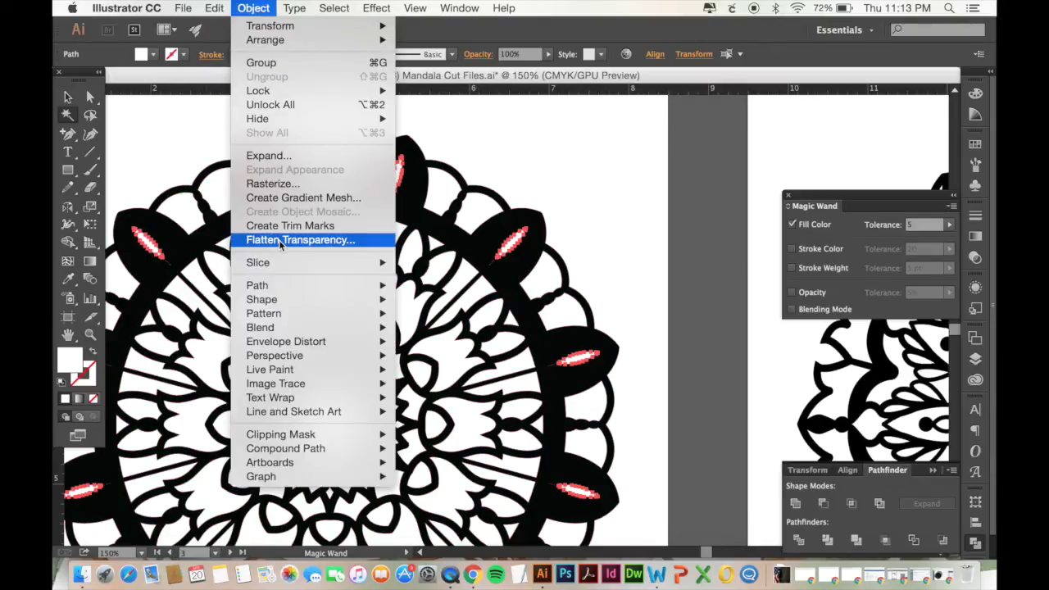
mouse_move(308, 450)
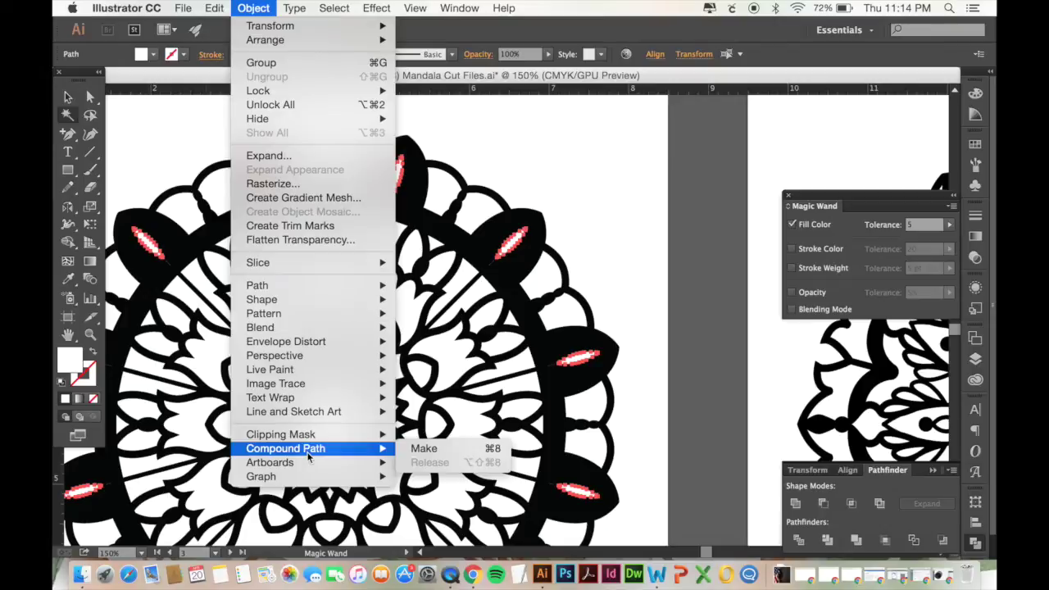
click(422, 449)
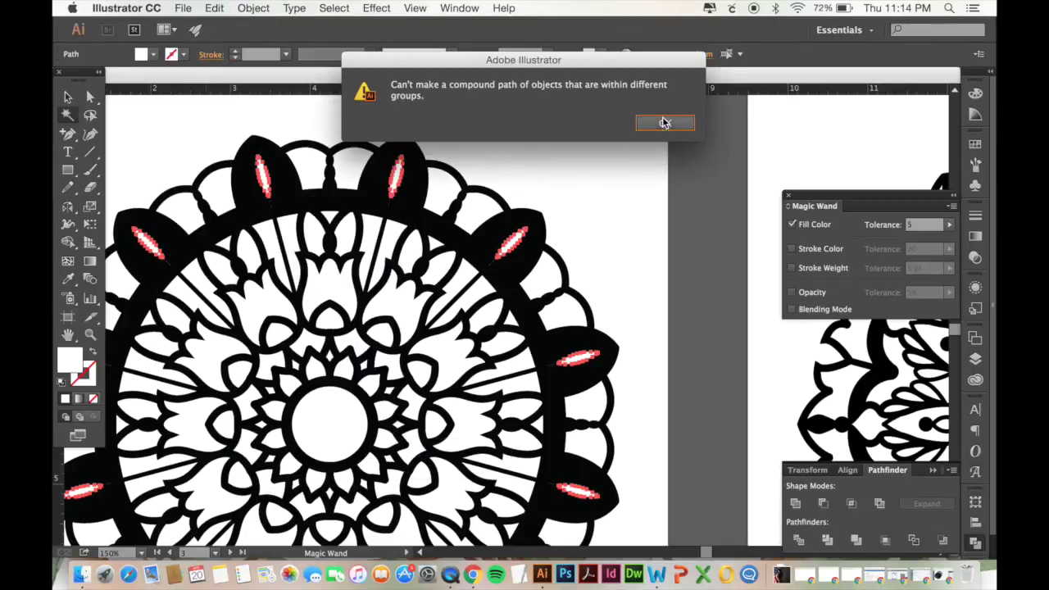
click(664, 121)
click(68, 97)
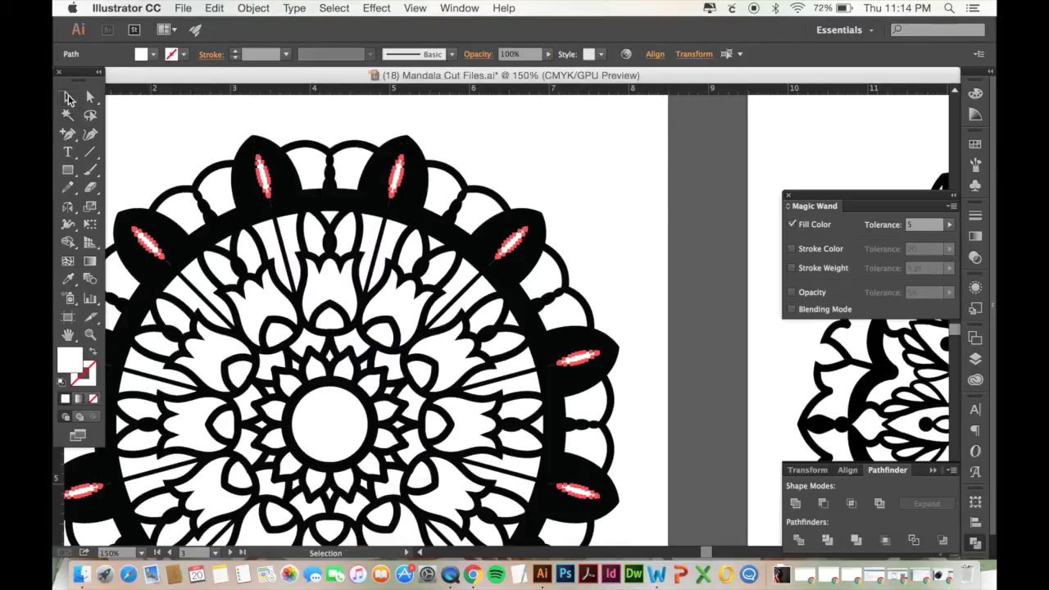
click(564, 138)
Step: Ungroup the third mandala fully, including its nested groups, so Layer 2 lists individual paths
click(403, 204)
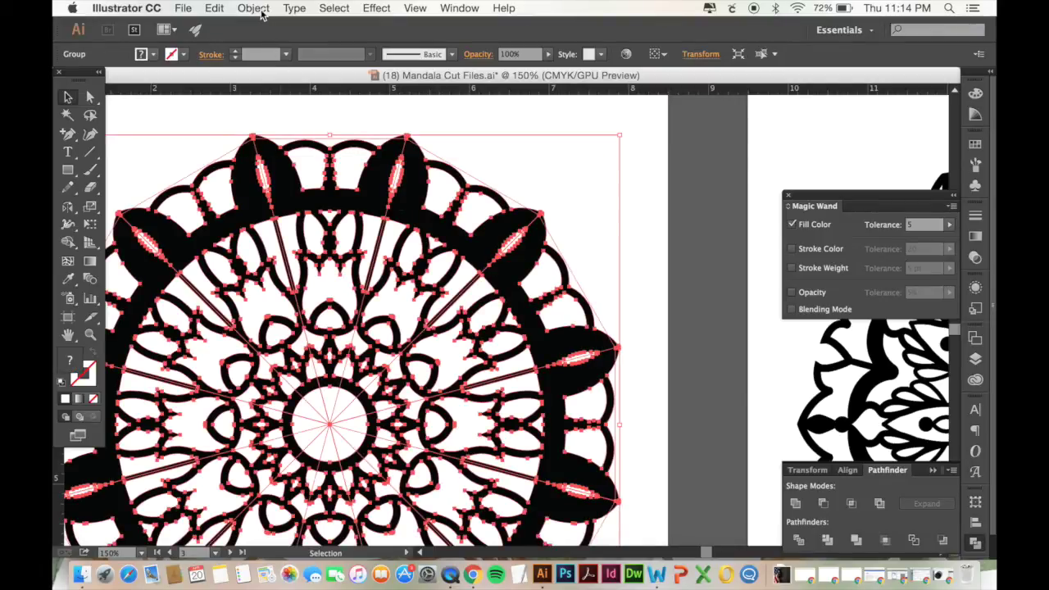
click(254, 8)
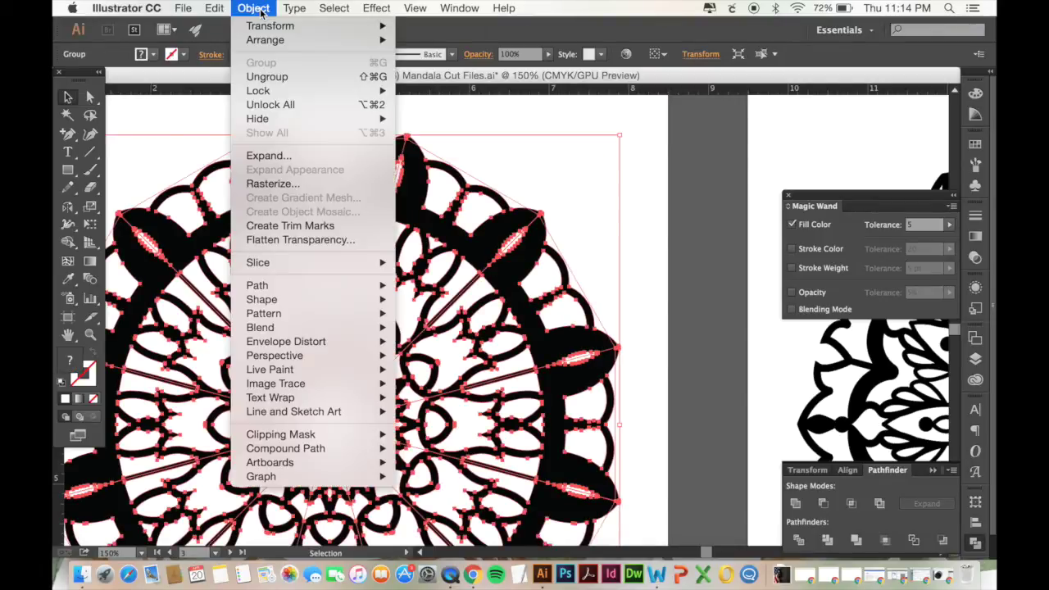
click(267, 77)
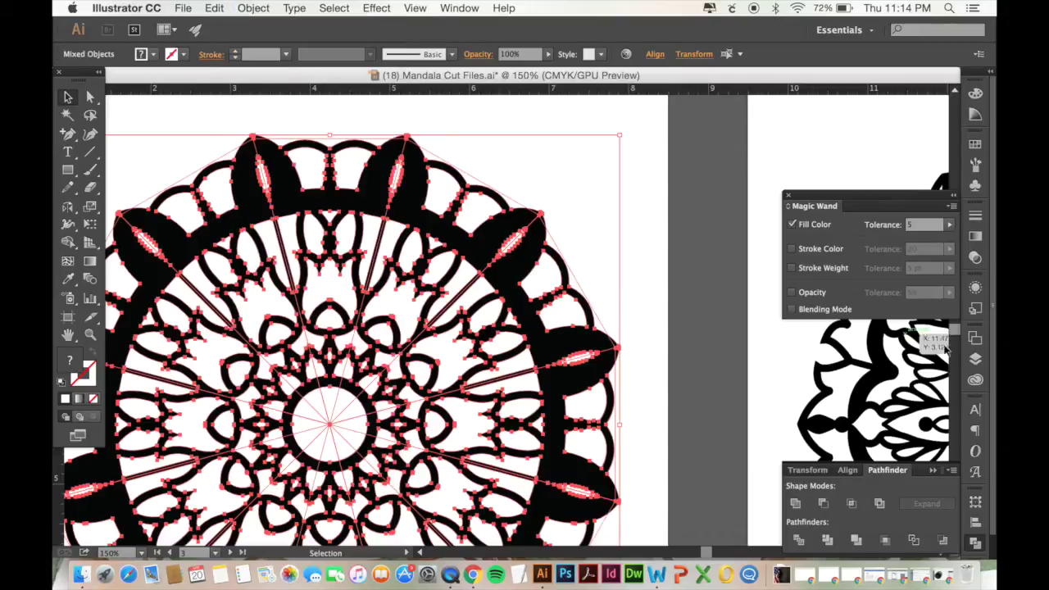
click(975, 358)
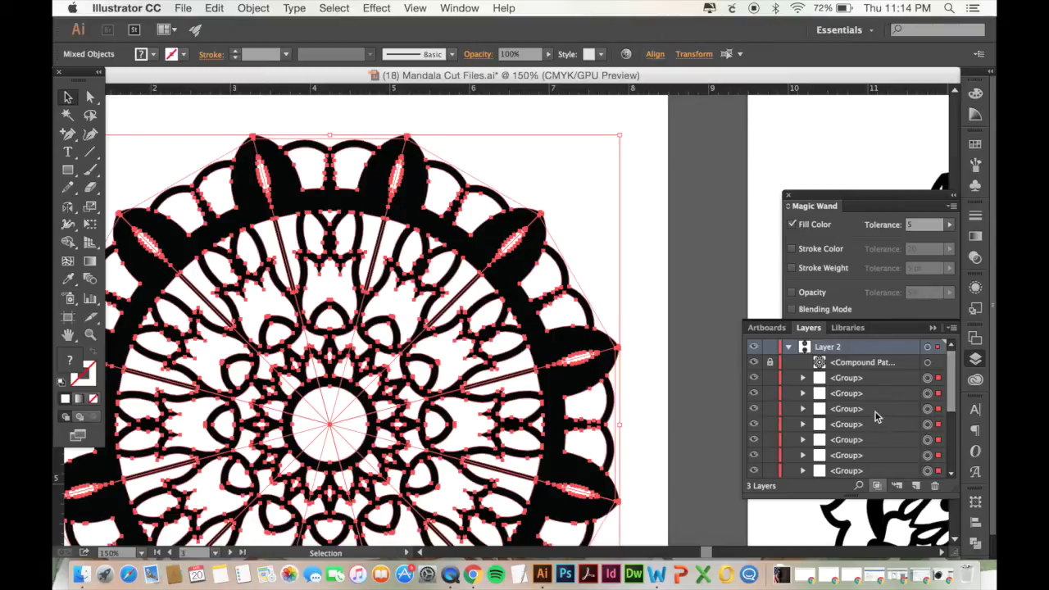
key(super+shift+g)
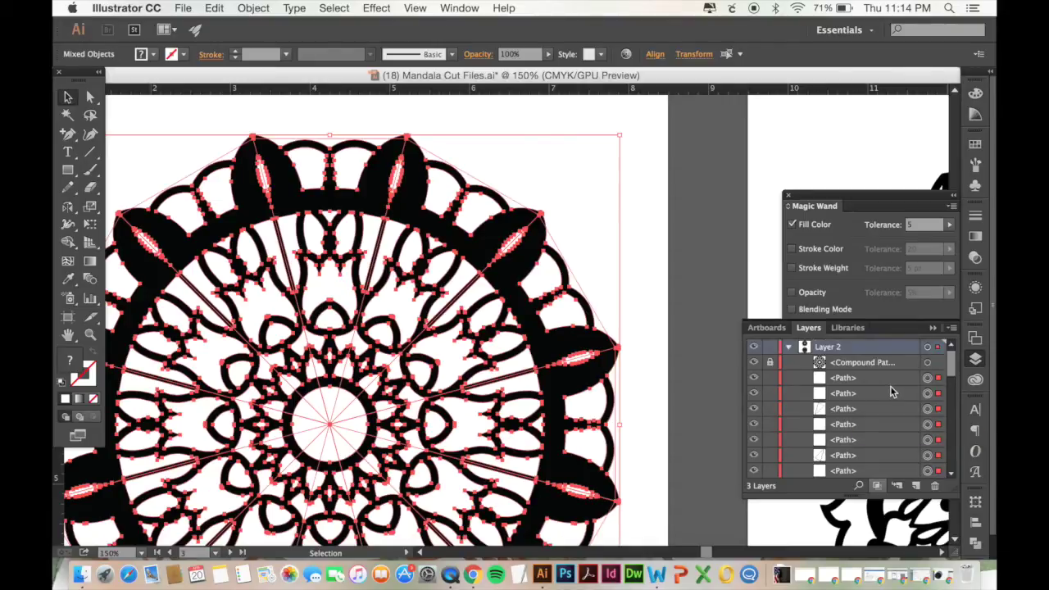
Step: Deselect, then use the Magic Wand (Y) to select all the white slit cutouts
click(622, 179)
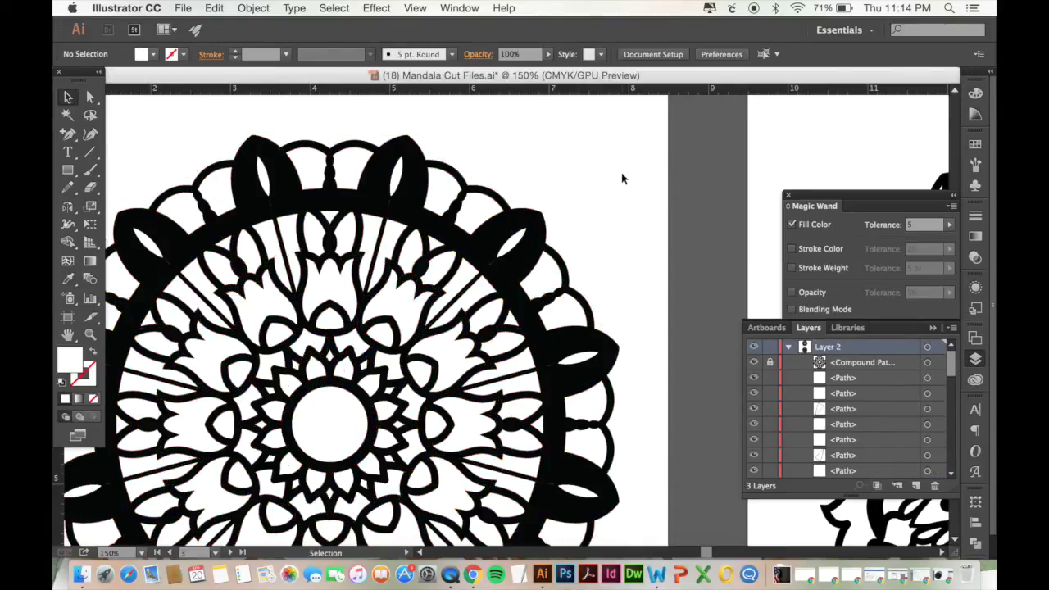
key(y)
click(398, 168)
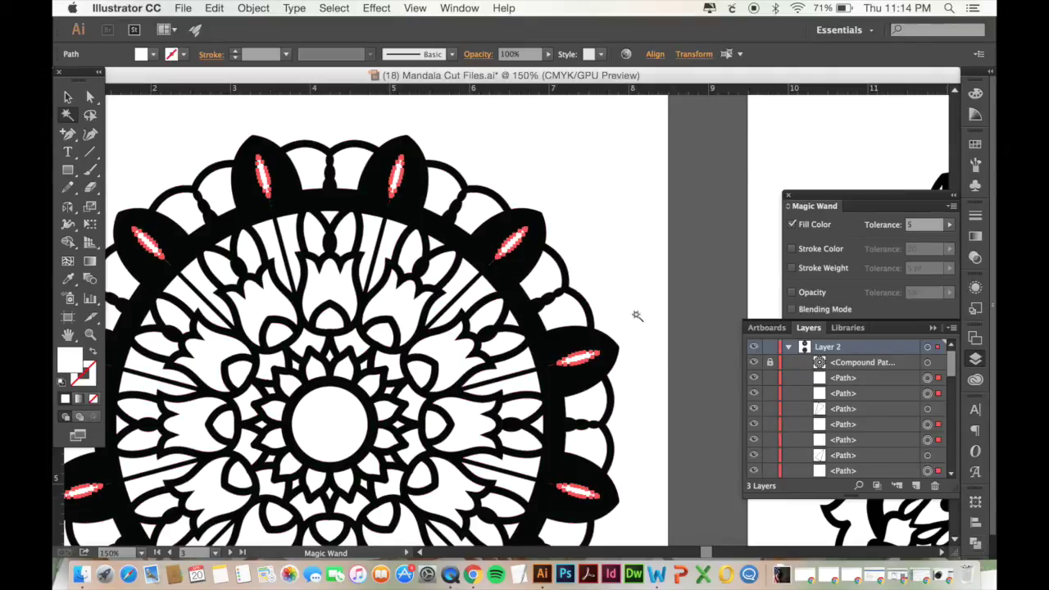
Step: Combine the selected white petal slits into one compound path with Object > Compound Path > Make
click(253, 7)
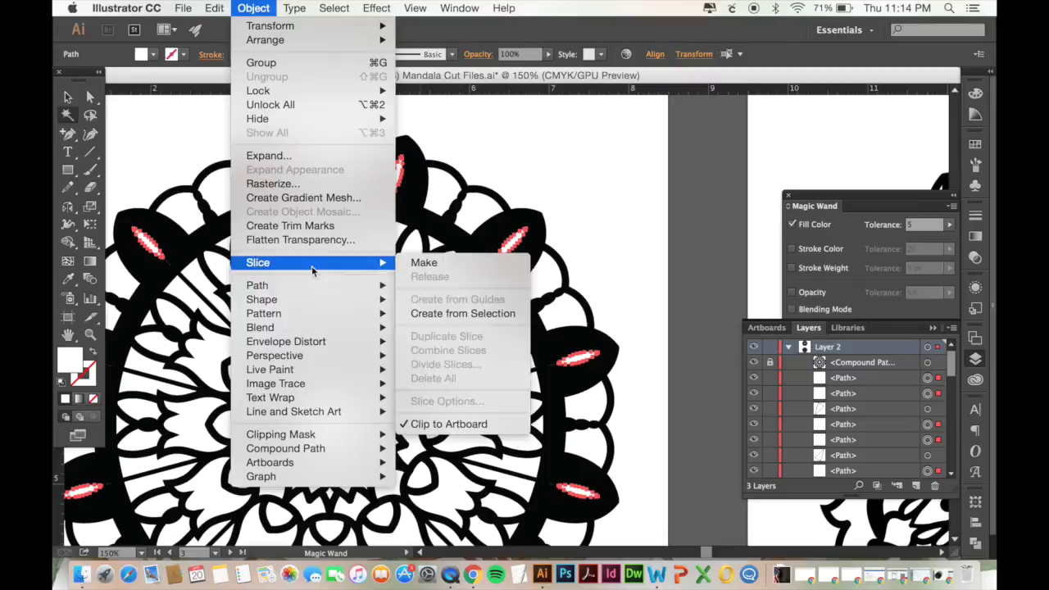
mouse_move(318, 450)
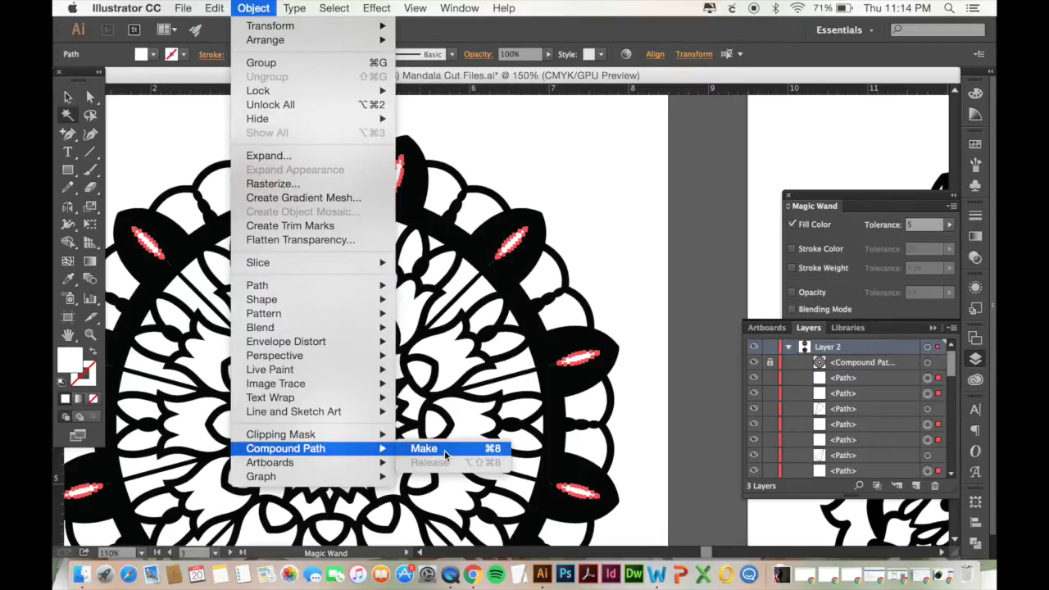
click(444, 453)
Step: Delete the six loose Path entries from Layer 2 and select the third compound path
click(68, 98)
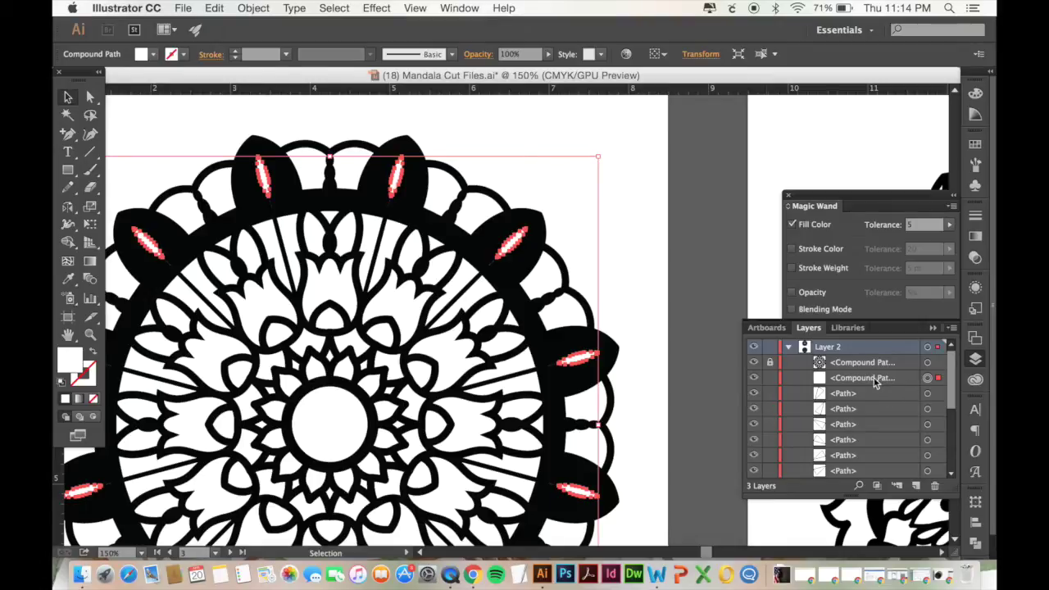
scroll(872, 385, down, 4)
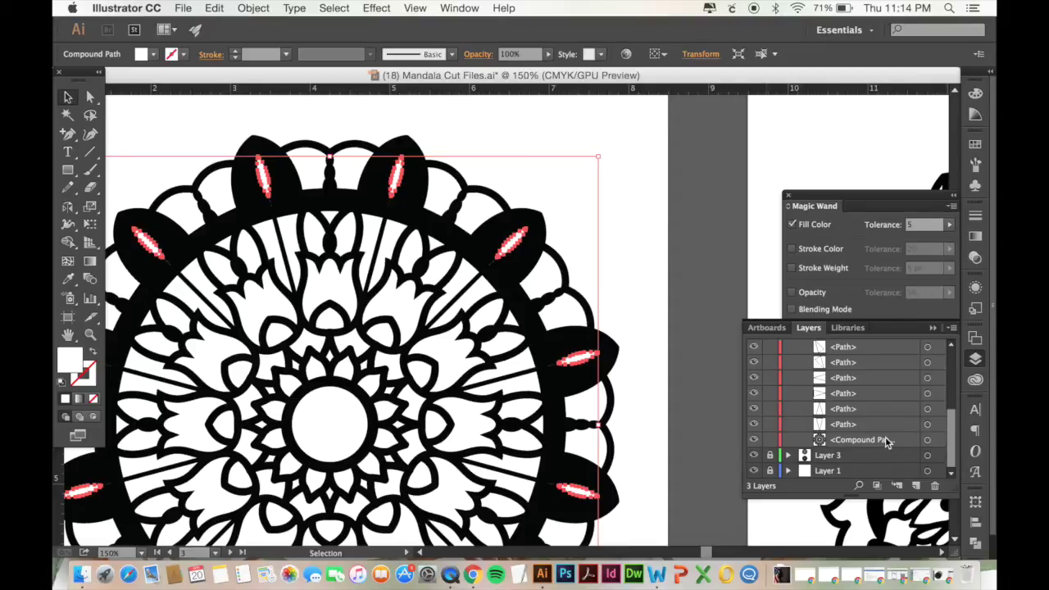
scroll(885, 438, up, 4)
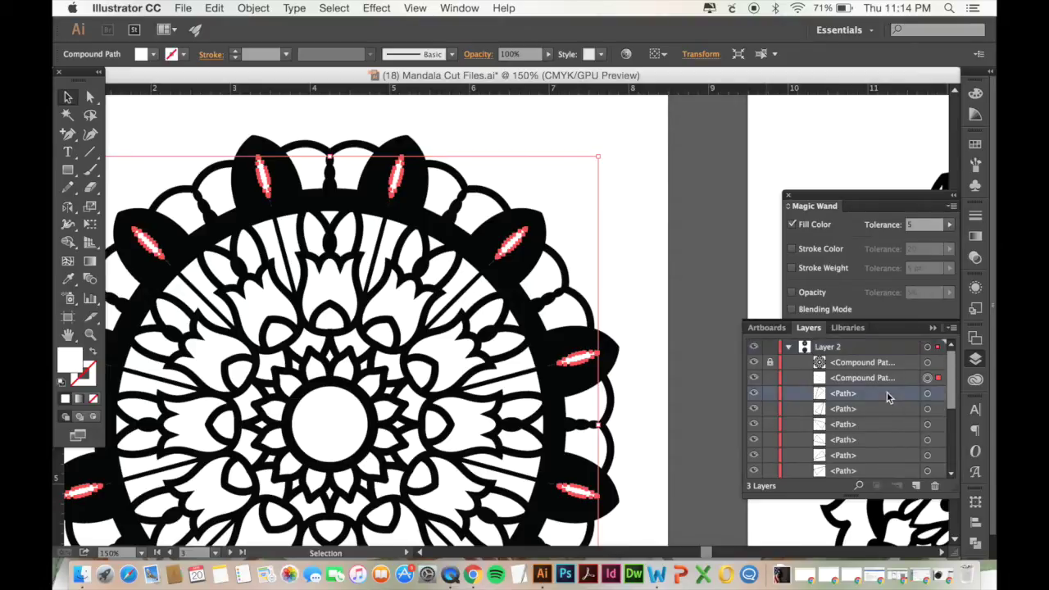
scroll(886, 392, down, 4)
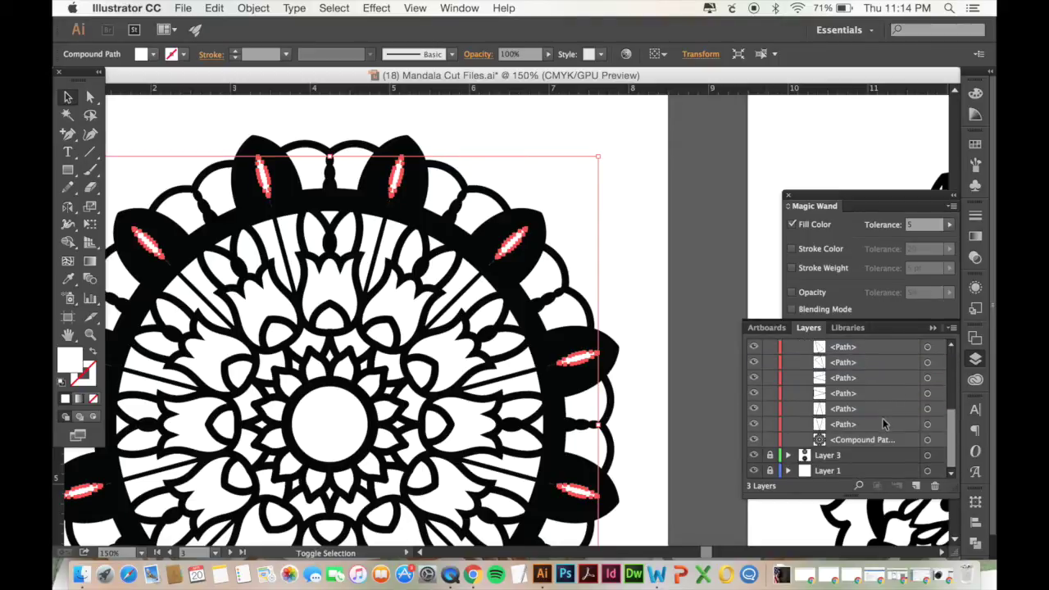
shift+click(881, 425)
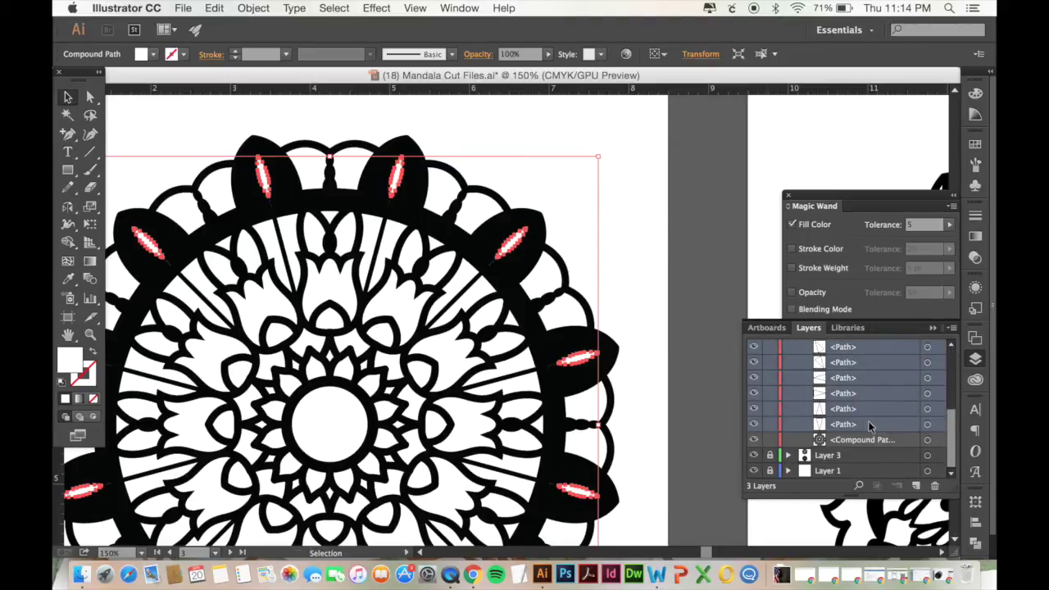
click(935, 485)
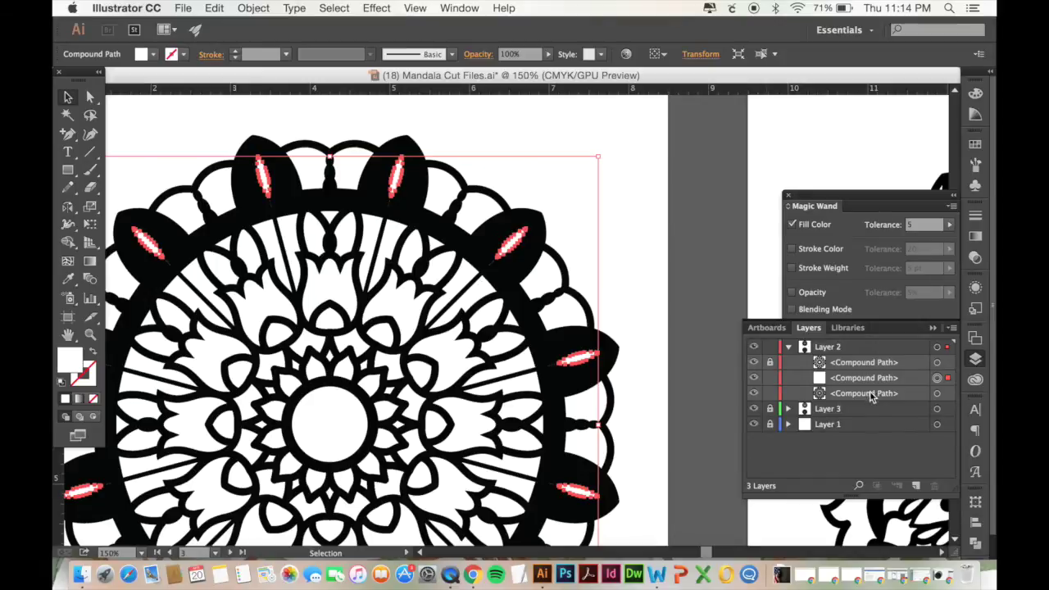
shift+click(948, 393)
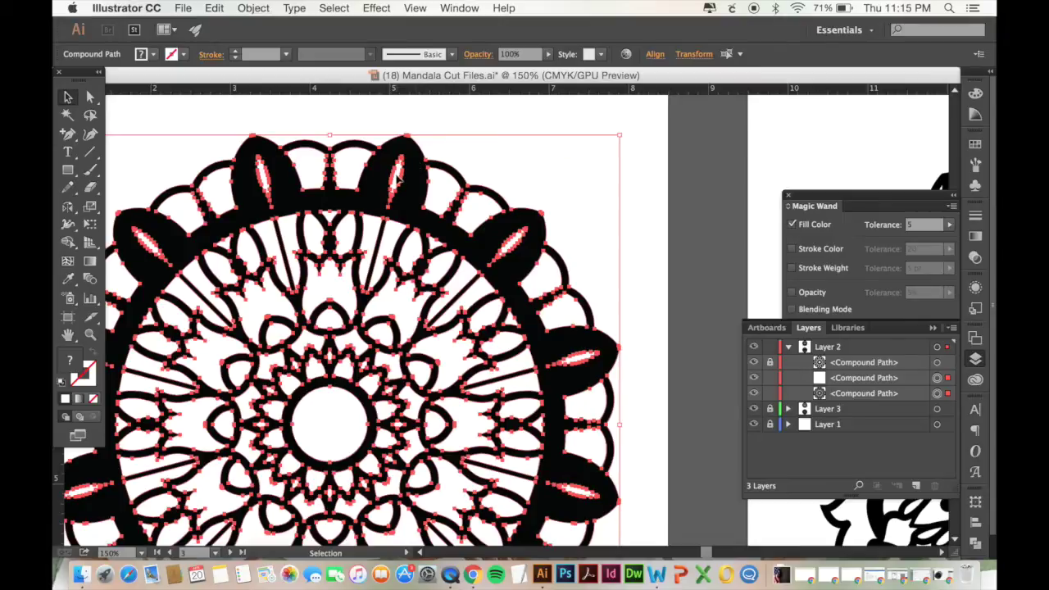
Step: Zoom out and test-drag the mandala across the artboard edge, then undo the move
key(super+minus)
key(super+minus)
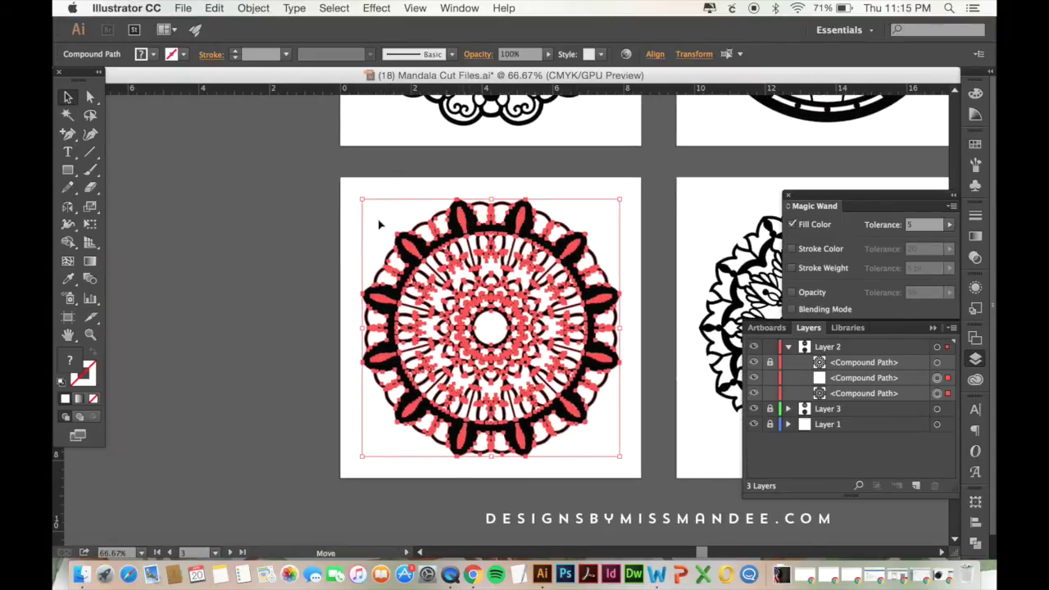
drag(471, 220, 283, 218)
click(248, 155)
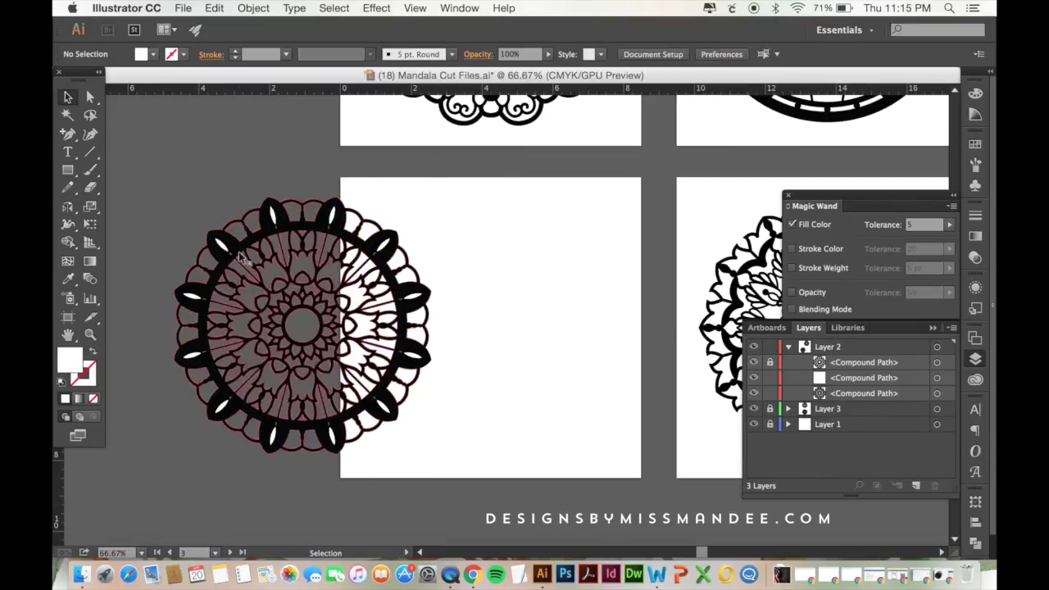
key(super+z)
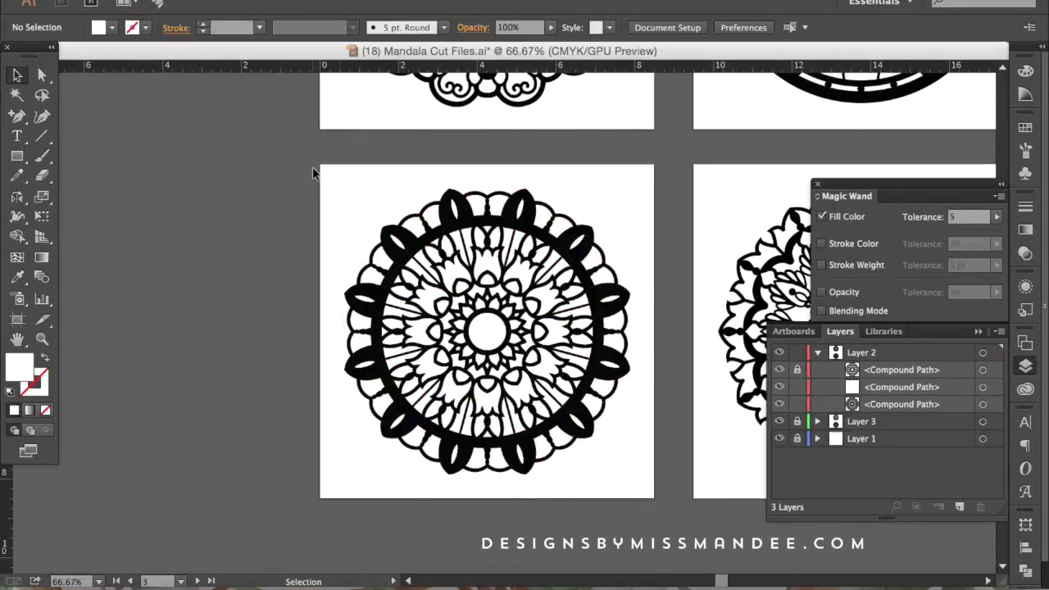
Step: Marquee-select both compound paths and apply Pathfinder Minus Back to cut out the white shapes
drag(314, 172, 660, 492)
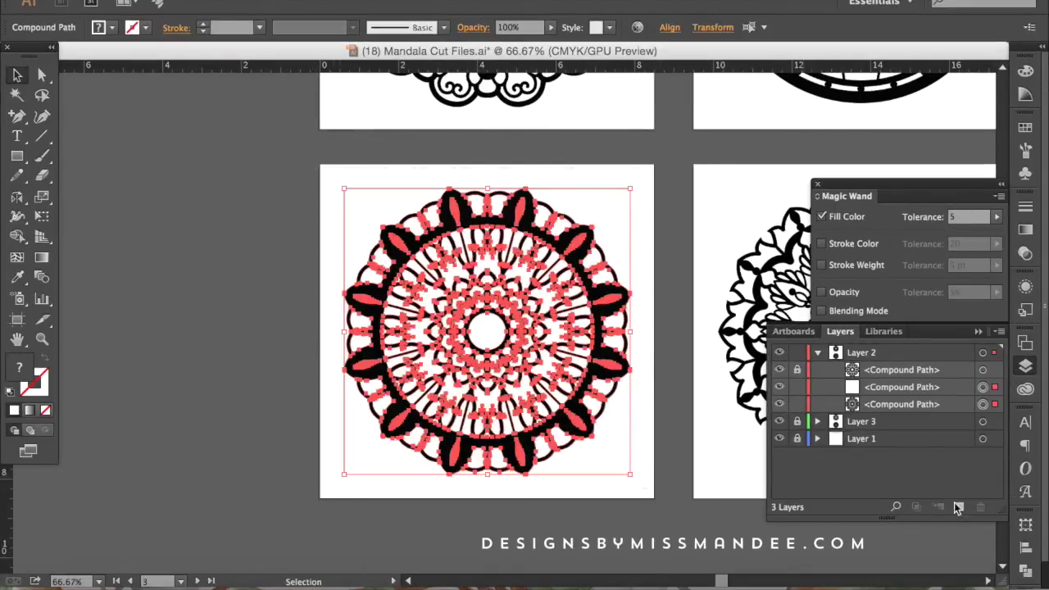
click(1024, 570)
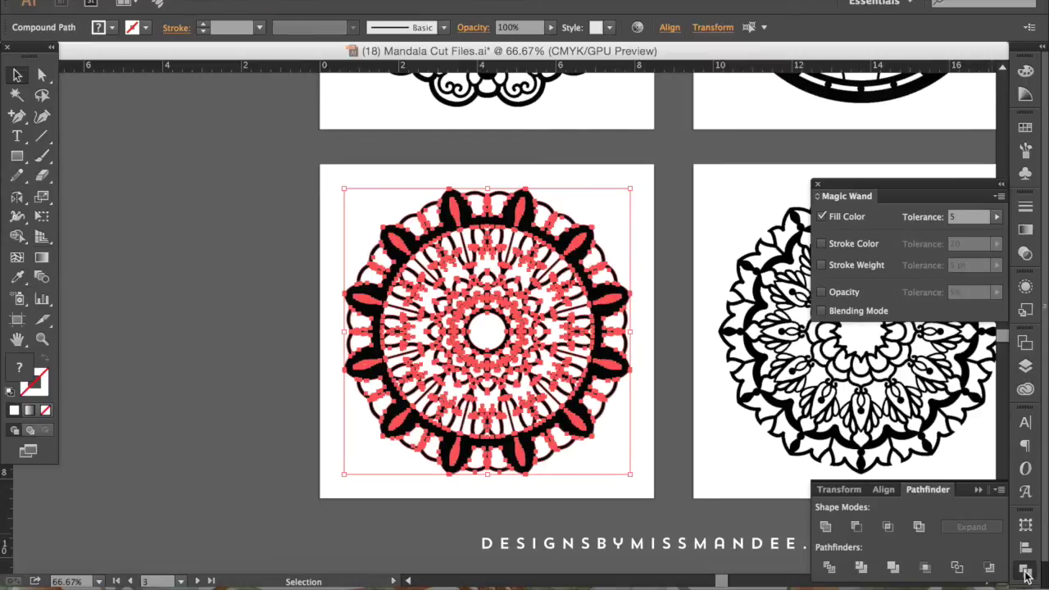
click(857, 527)
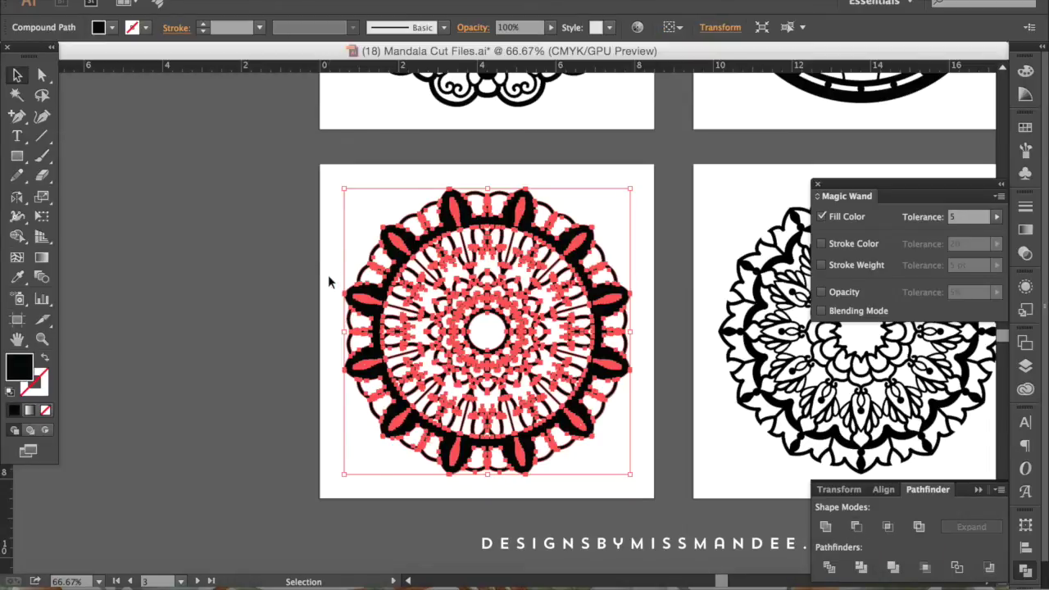
Step: Drag the mandala half off its artboard to check the holes, undo, and zoom out to all artboards
click(442, 241)
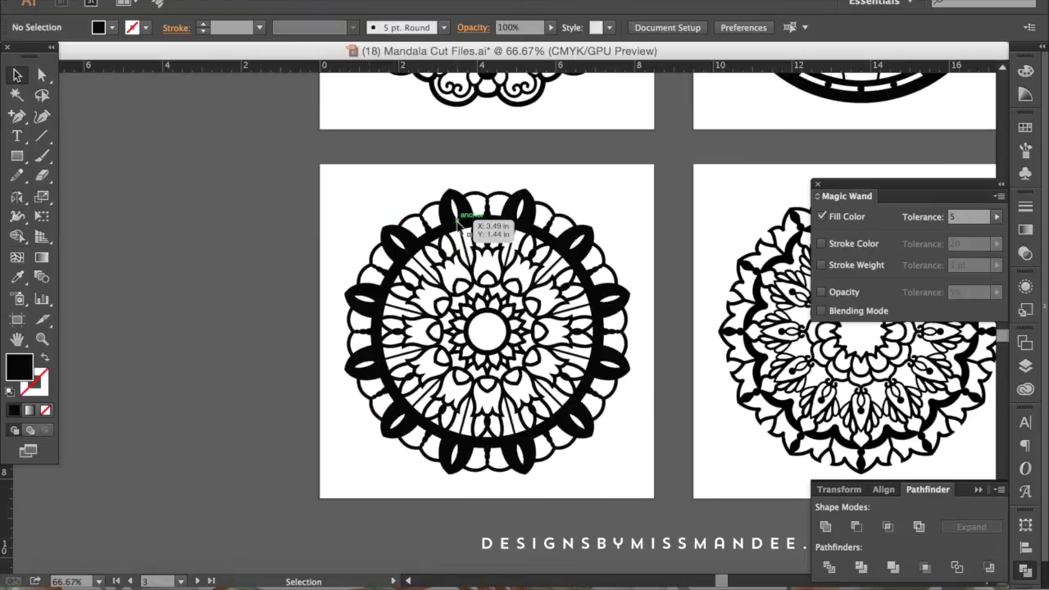
drag(458, 219, 312, 221)
click(522, 260)
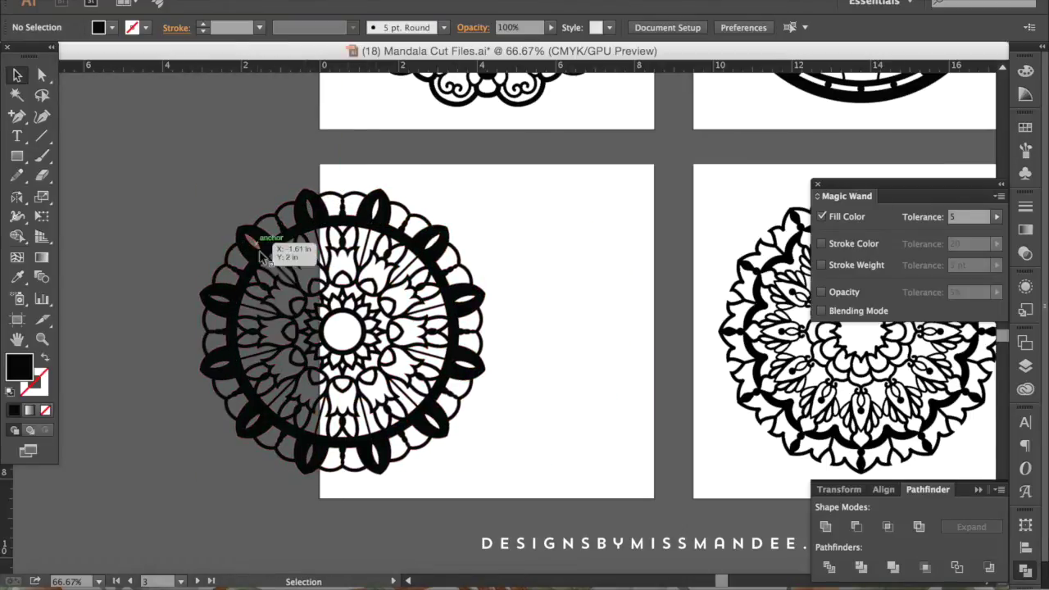
key(ctrl+z)
key(ctrl+z)
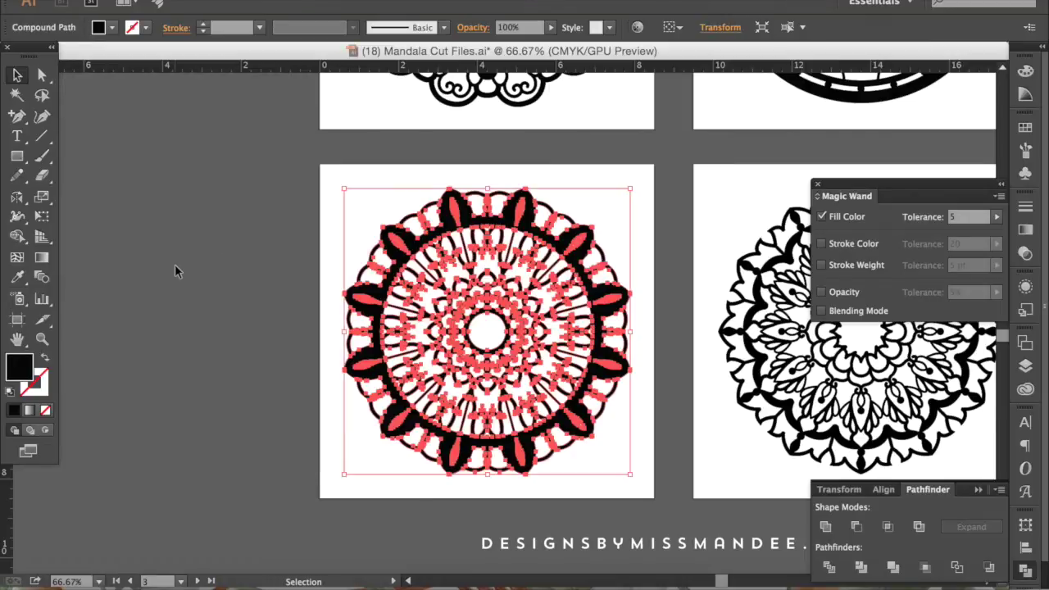
click(253, 287)
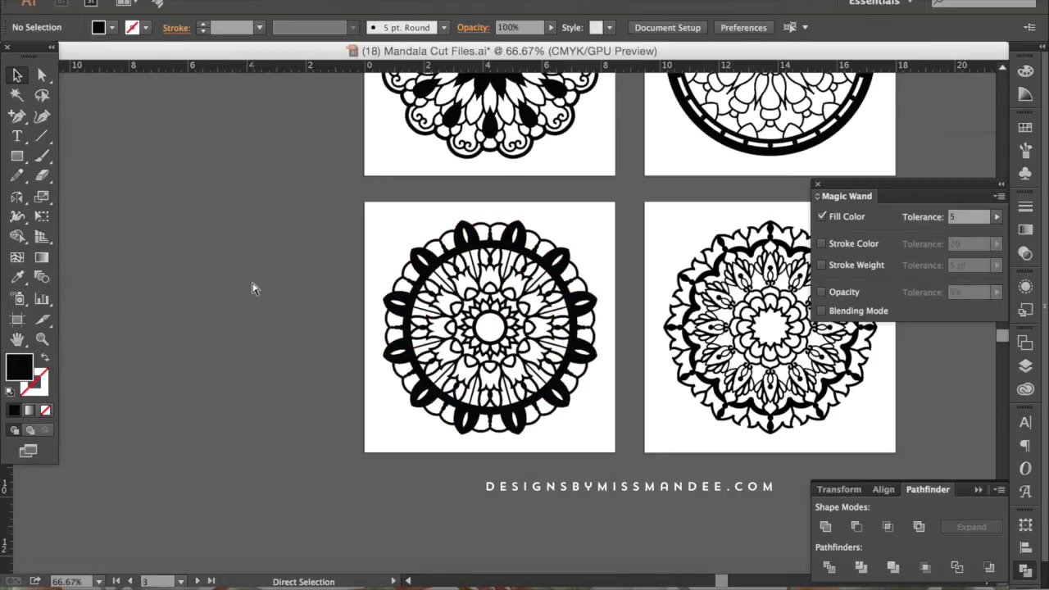
key(ctrl+minus)
key(ctrl+minus)
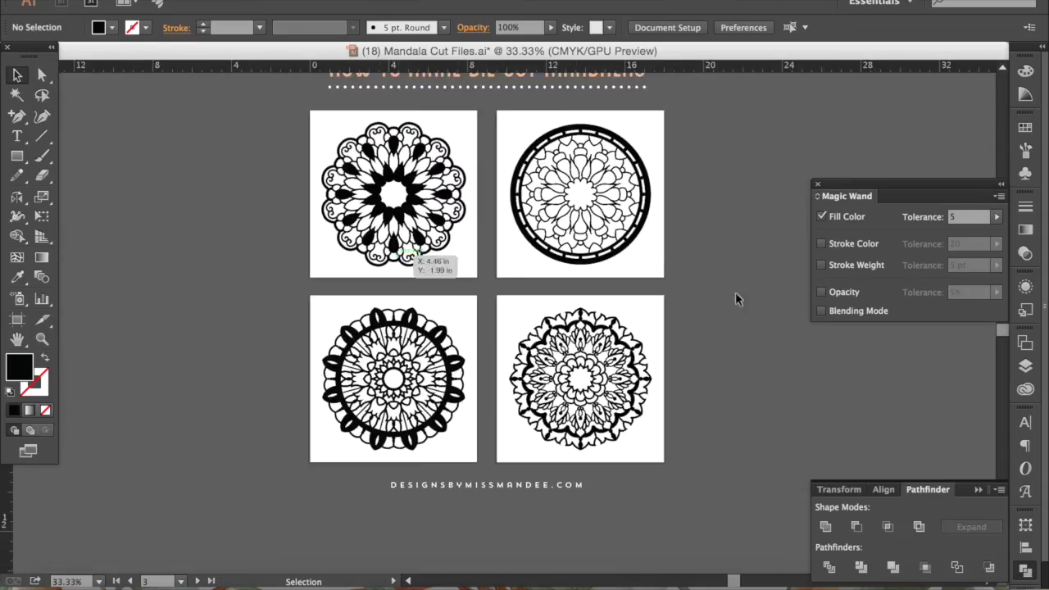
Step: Check the top-left and lower-left mandala compound paths in Layer 2, then make artboard 1 active
click(1025, 366)
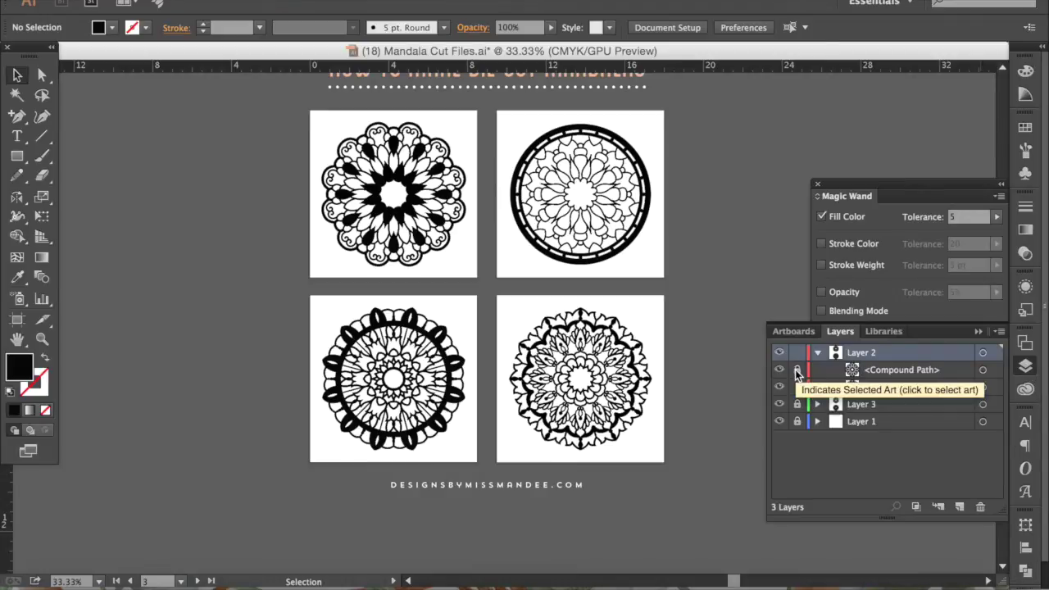
click(441, 206)
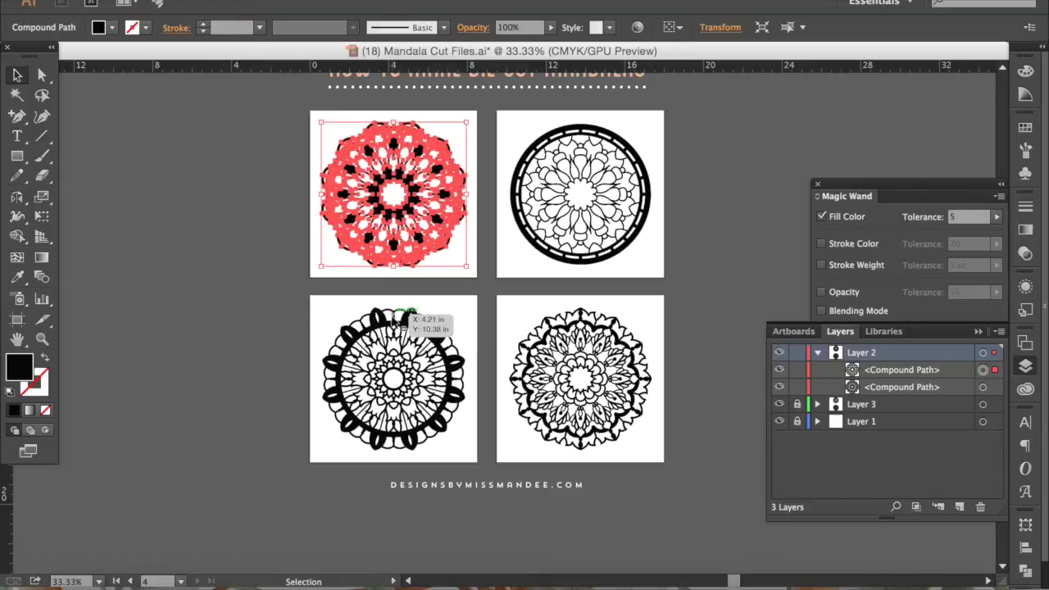
click(401, 322)
scroll(492, 410, up, 3)
scroll(492, 410, right, 3)
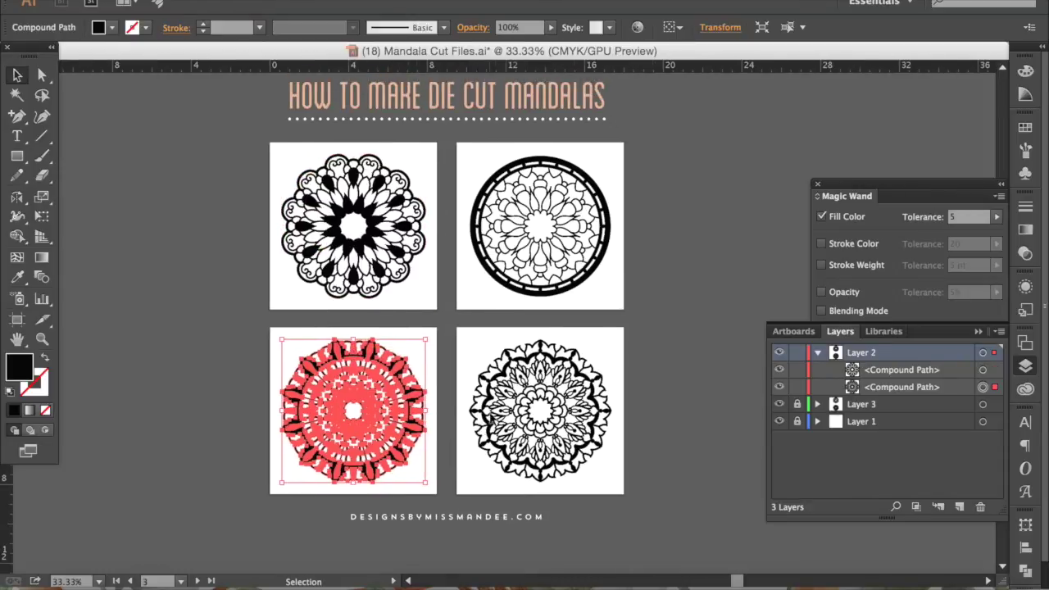
scroll(605, 400, down, 1)
scroll(604, 399, left, 1)
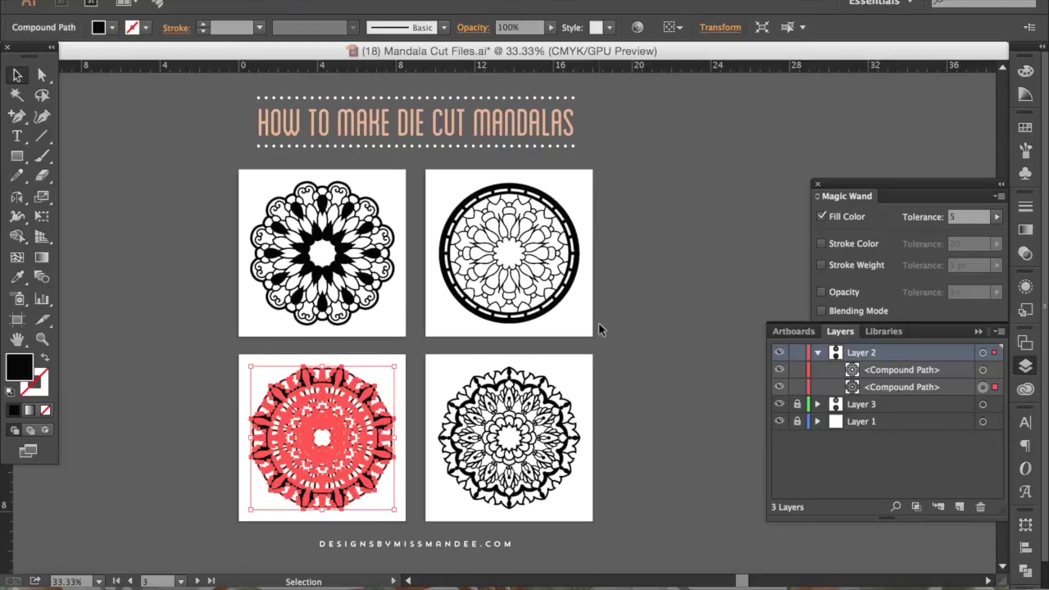
click(647, 329)
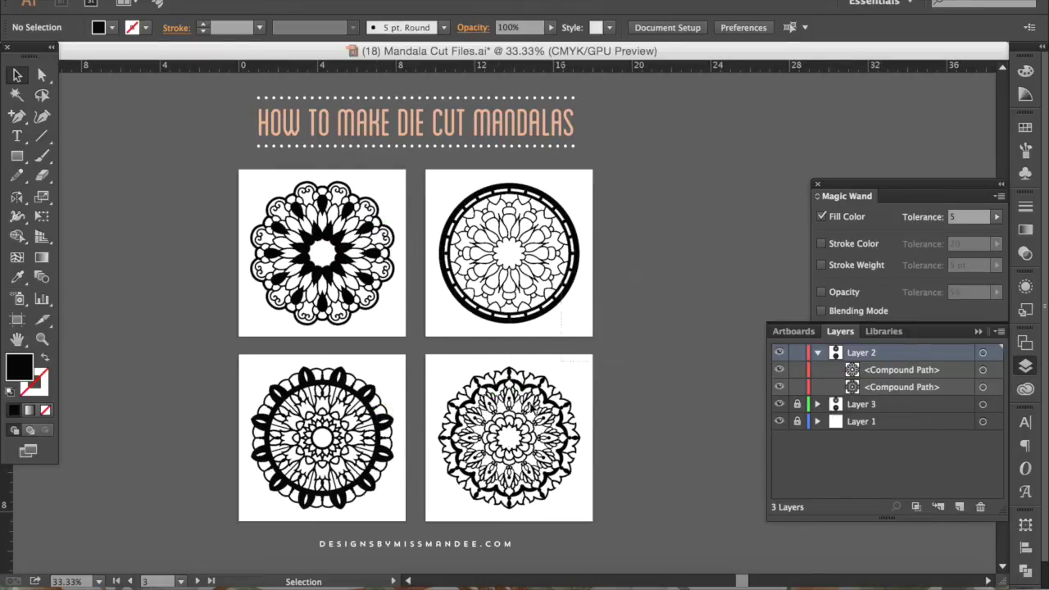
click(354, 421)
click(357, 423)
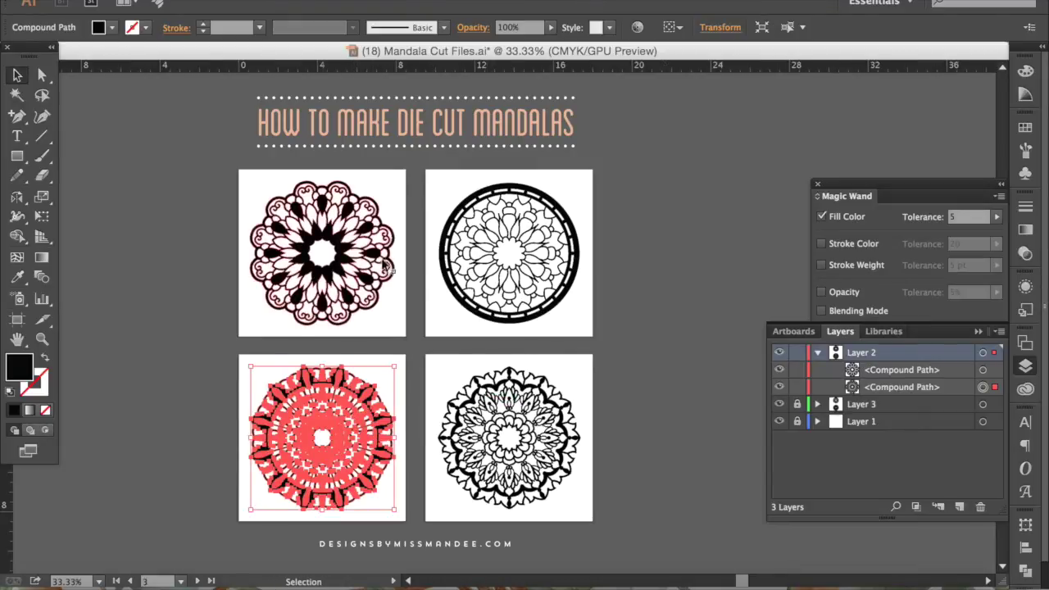
click(16, 319)
click(447, 375)
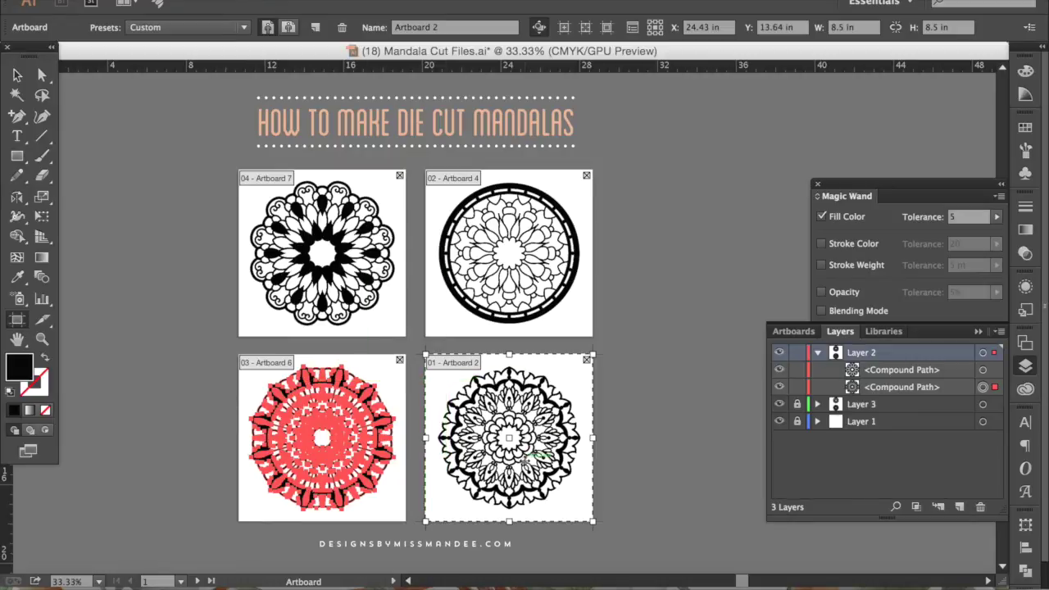
click(278, 393)
key(v)
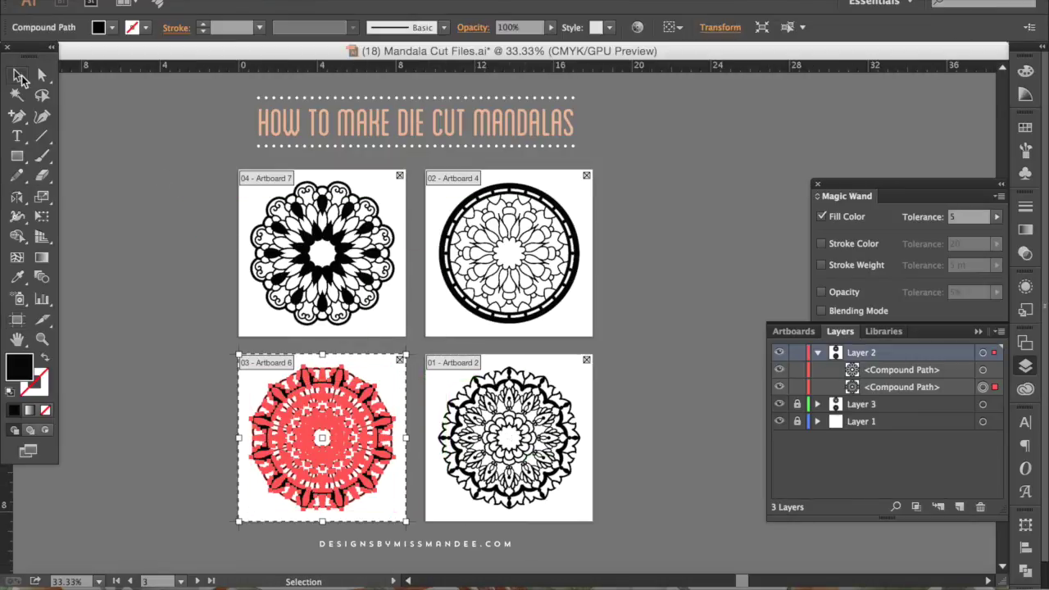
click(161, 218)
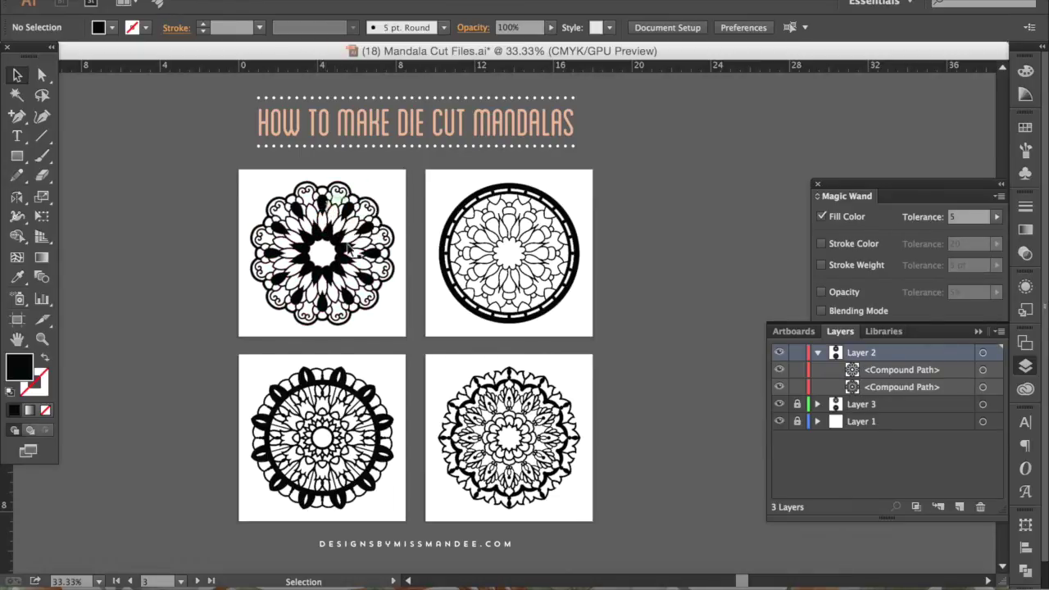
scroll(387, 371, up, 2)
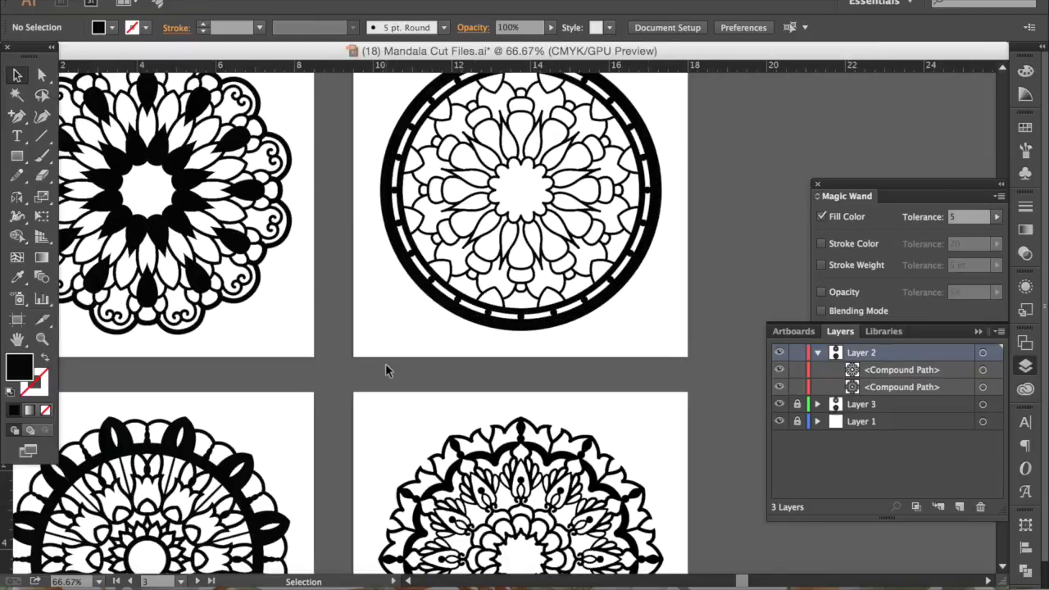
scroll(387, 370, left, 1)
scroll(385, 363, up, 2)
scroll(385, 363, left, 5)
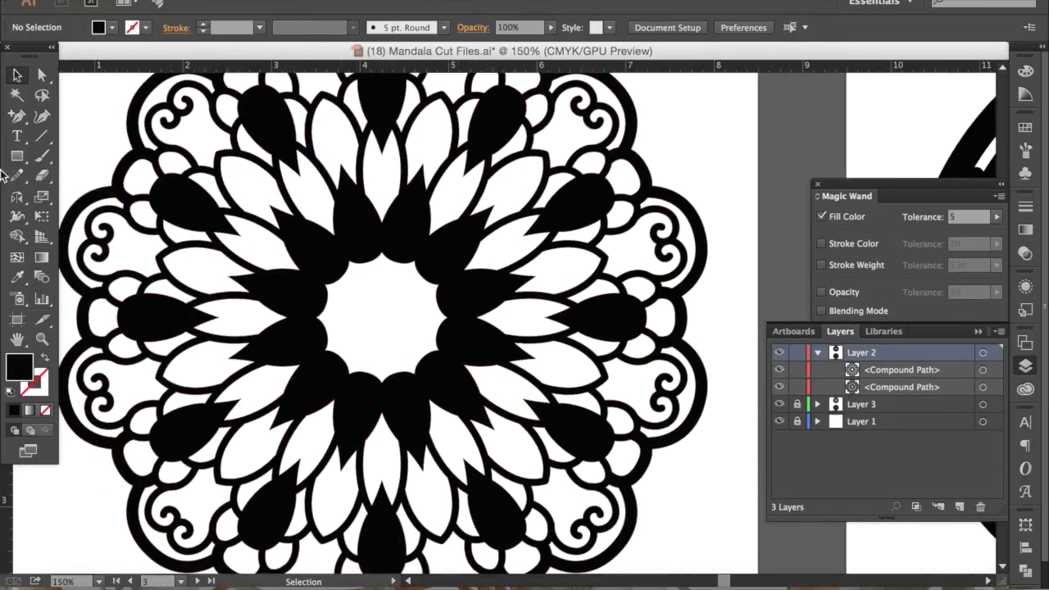
drag(17, 156, 54, 195)
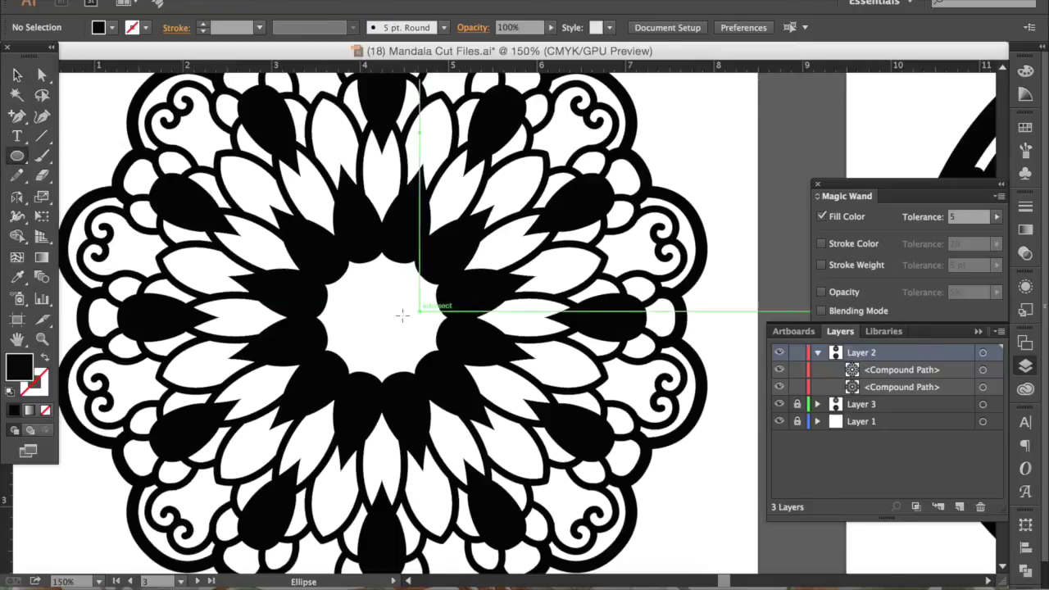
drag(368, 301, 397, 331)
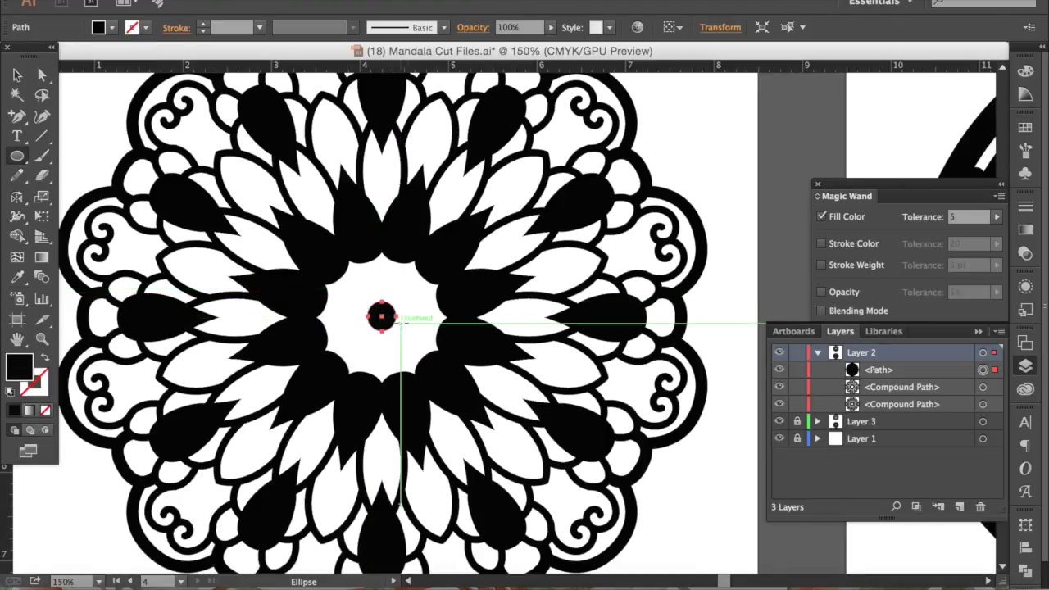
click(17, 75)
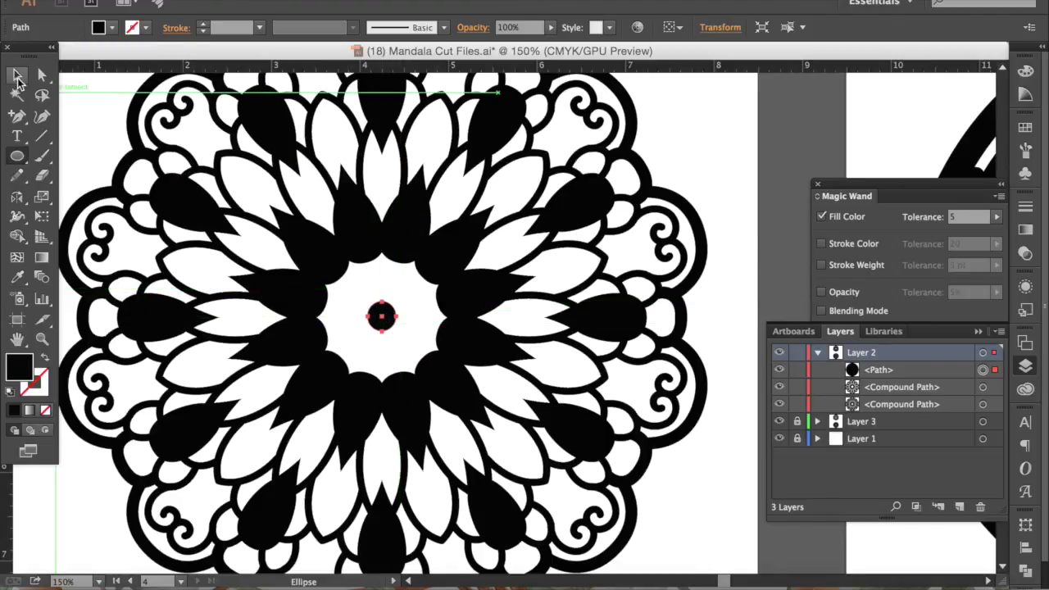
key(Delete)
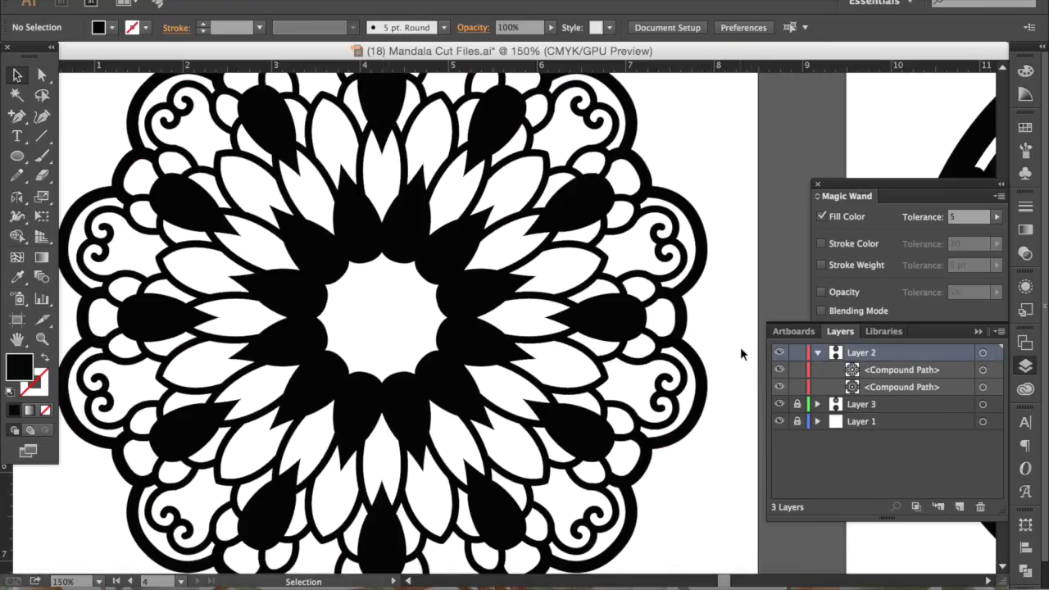
key(super+minus)
key(super+minus)
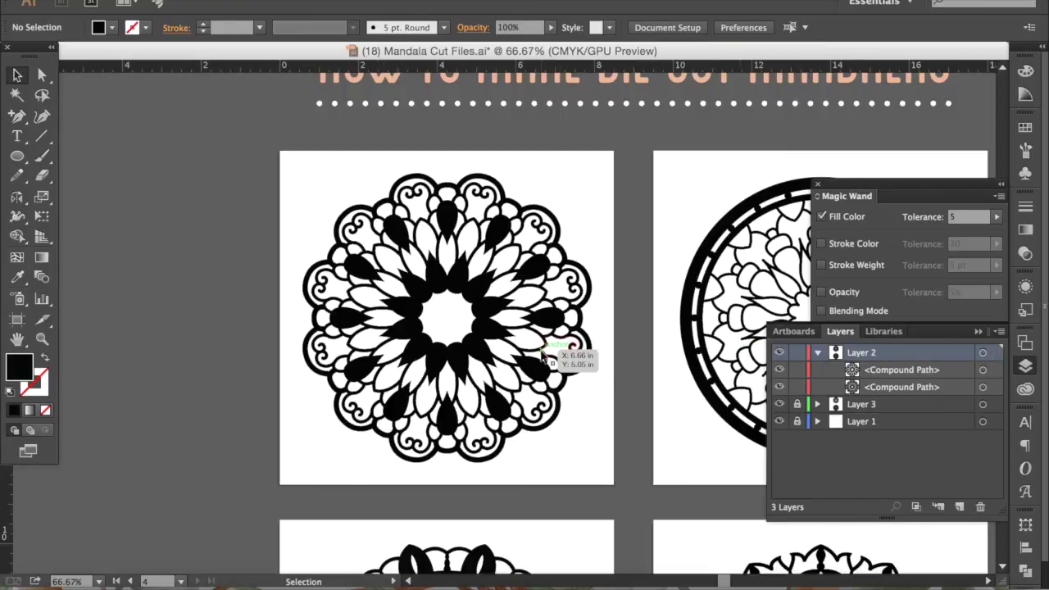
scroll(683, 390, right, 5)
scroll(683, 389, down, 1)
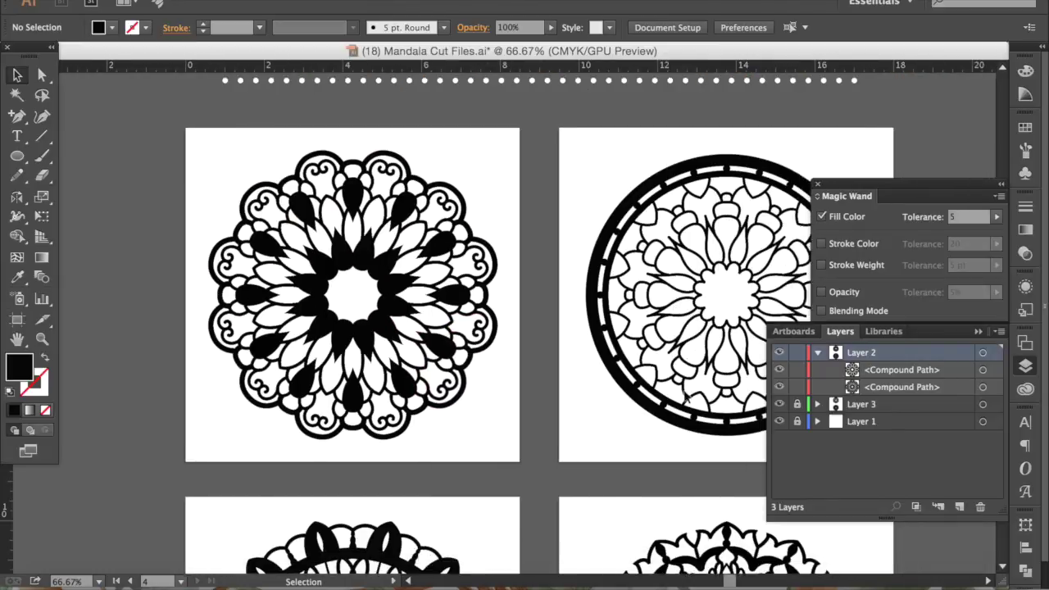
key(super+minus)
key(super+minus)
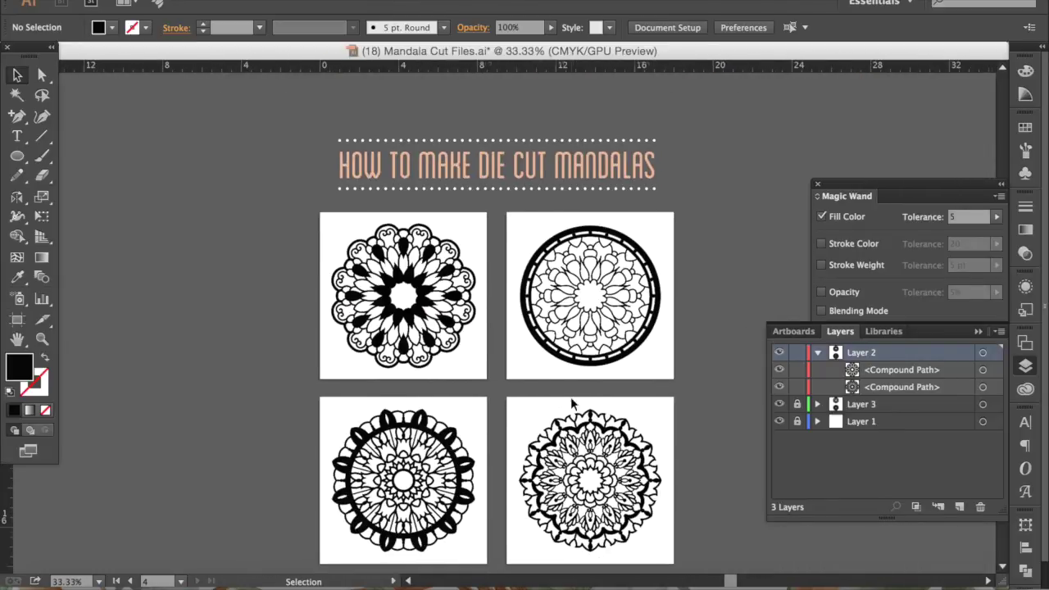
scroll(572, 402, right, 5)
scroll(572, 402, down, 2)
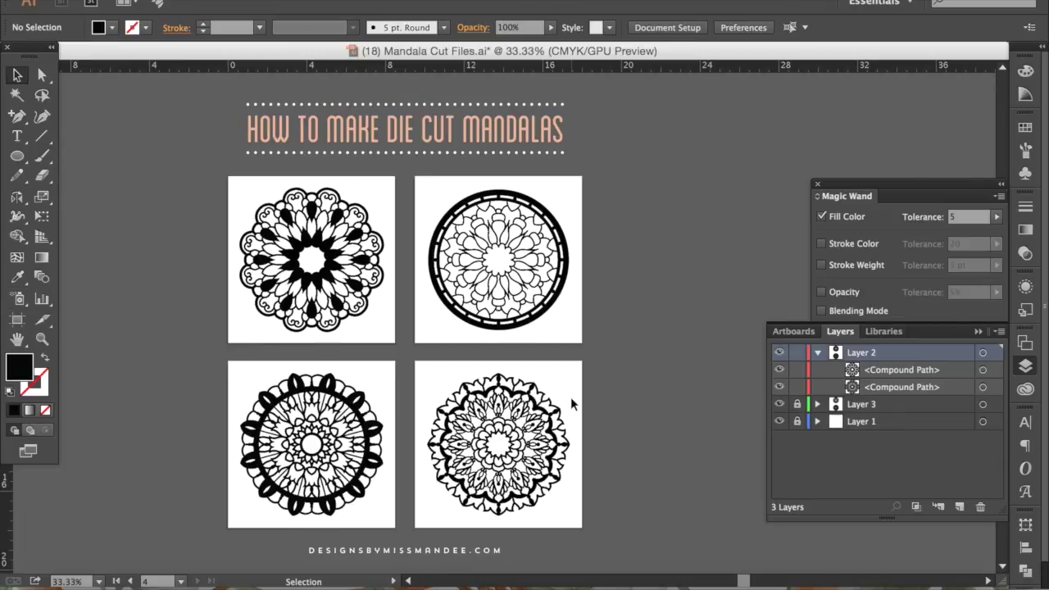